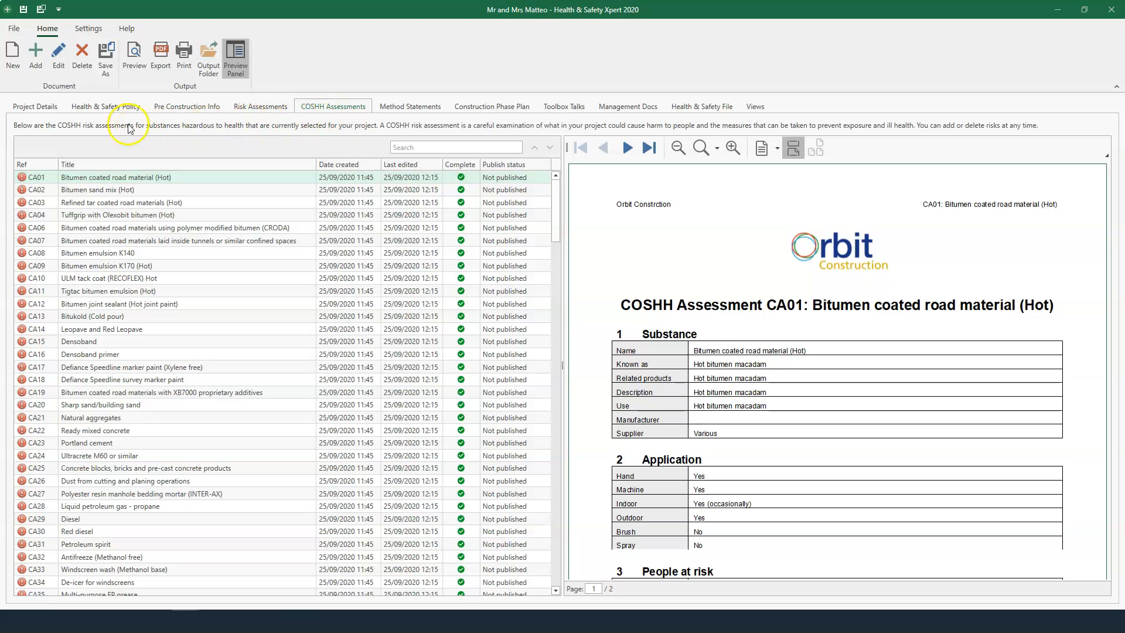
- Sort the COSHH assessments by title and look through both preview pages of the Brick dust assessment
left_click(36, 71)
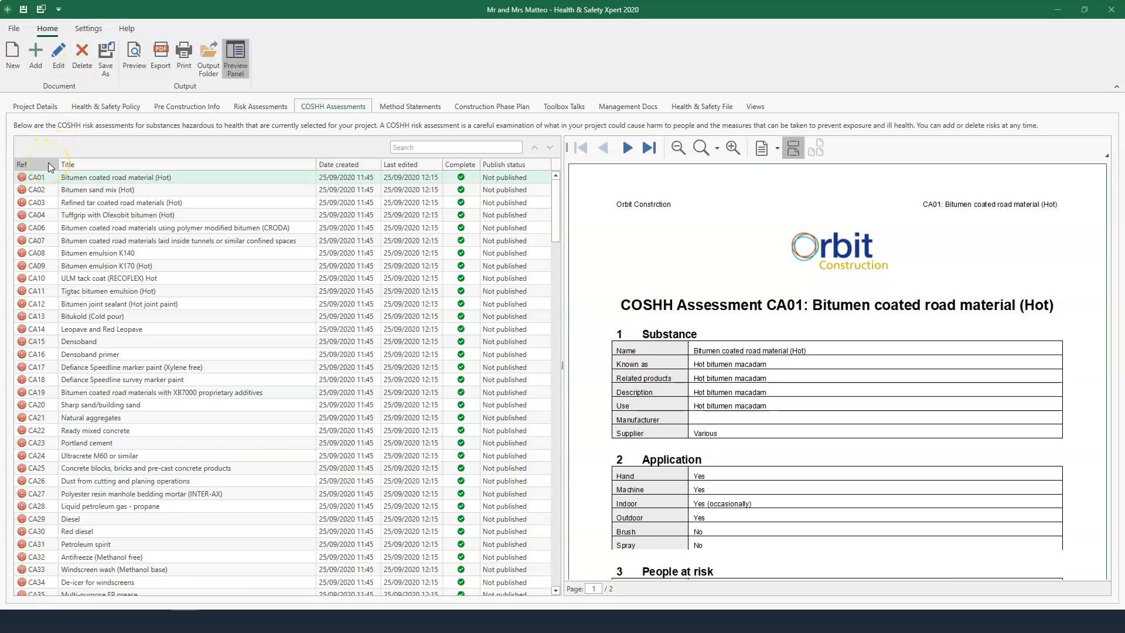
left_click(107, 166)
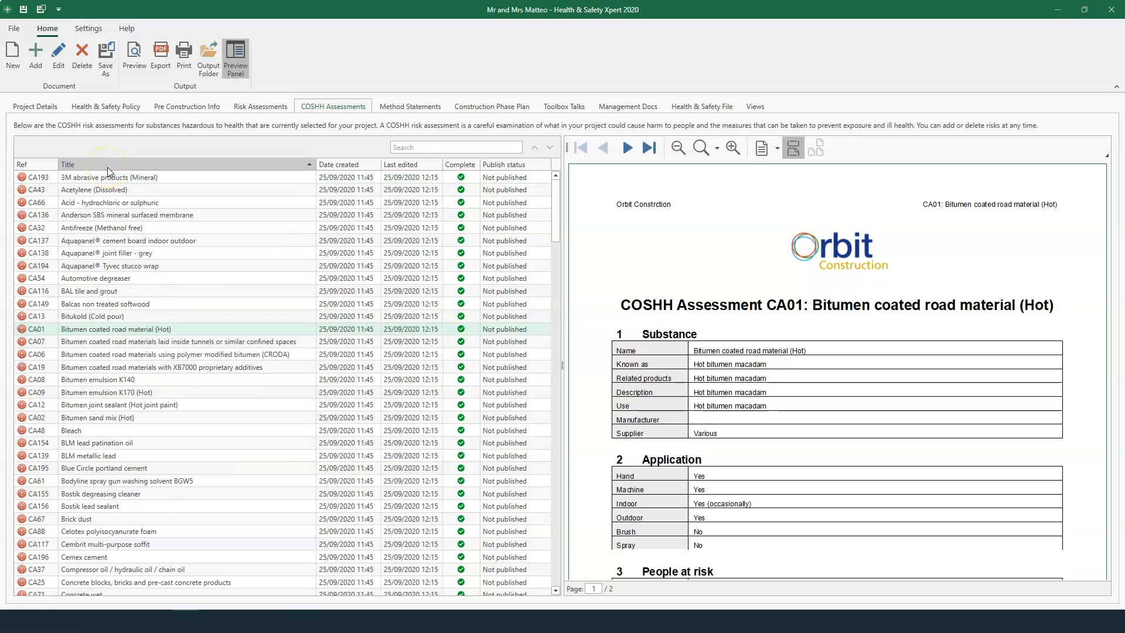
left_click(85, 521)
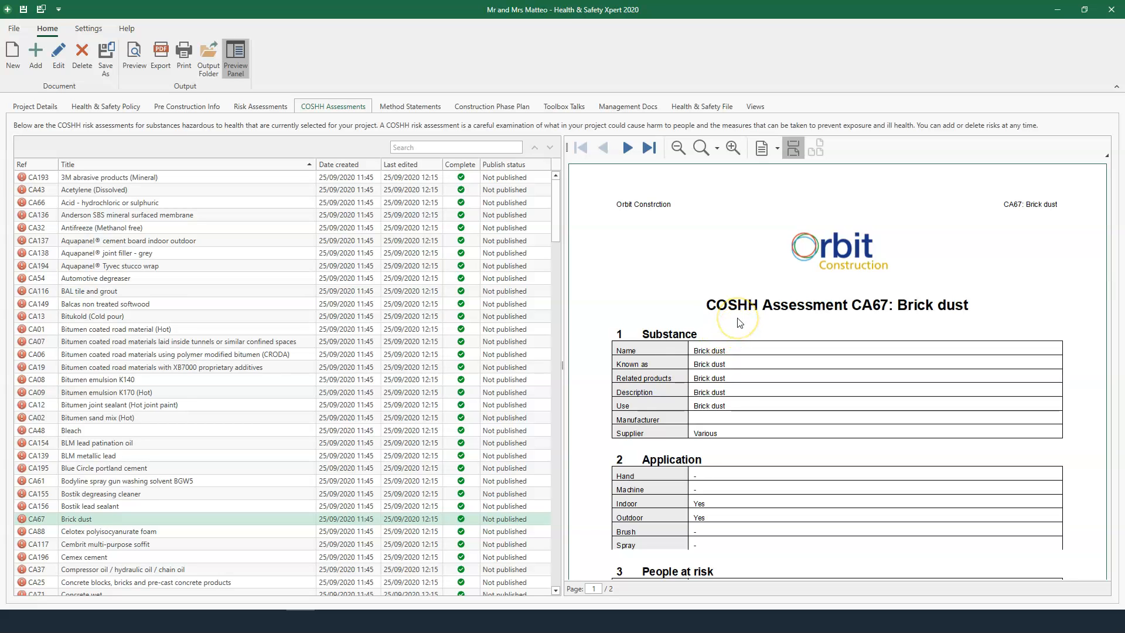
scroll(740, 323, "down", 6)
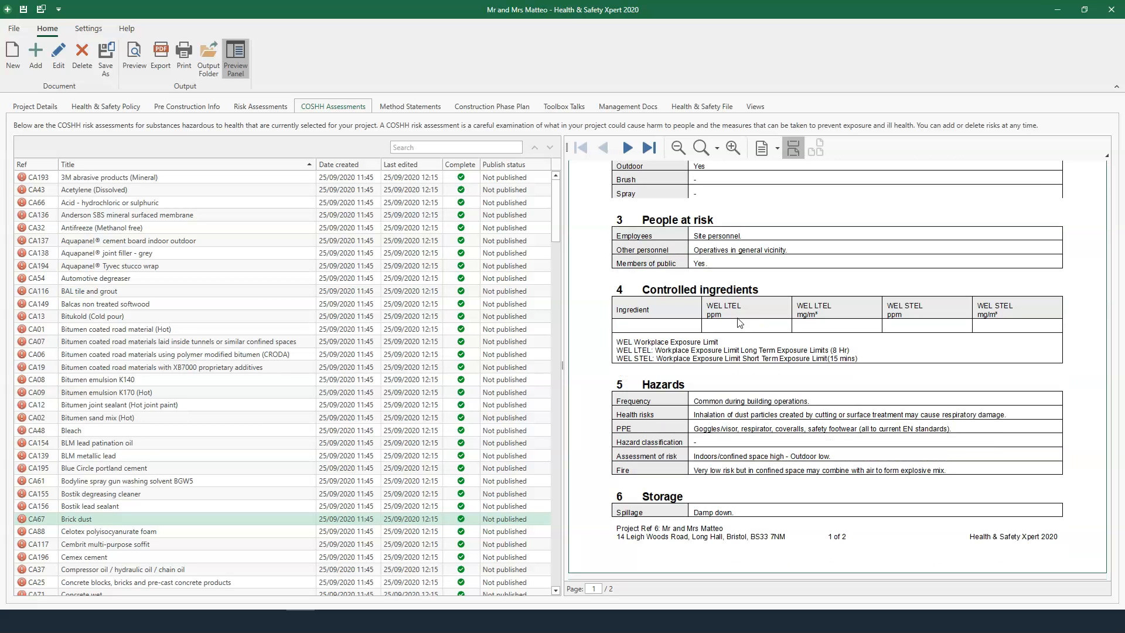
left_click(629, 149)
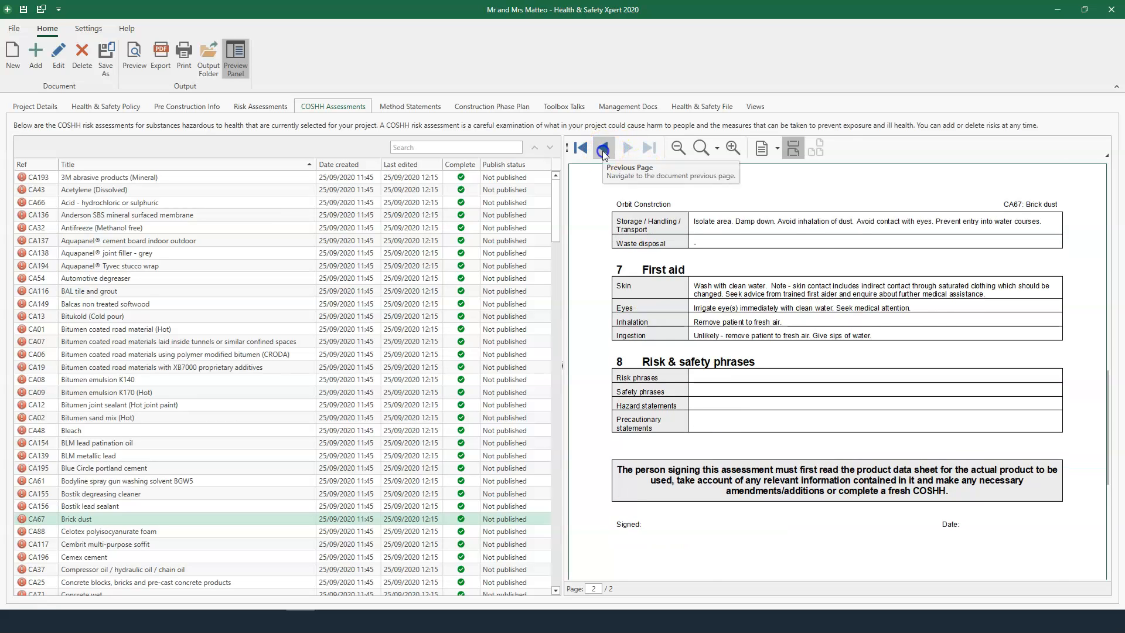
left_click(603, 151)
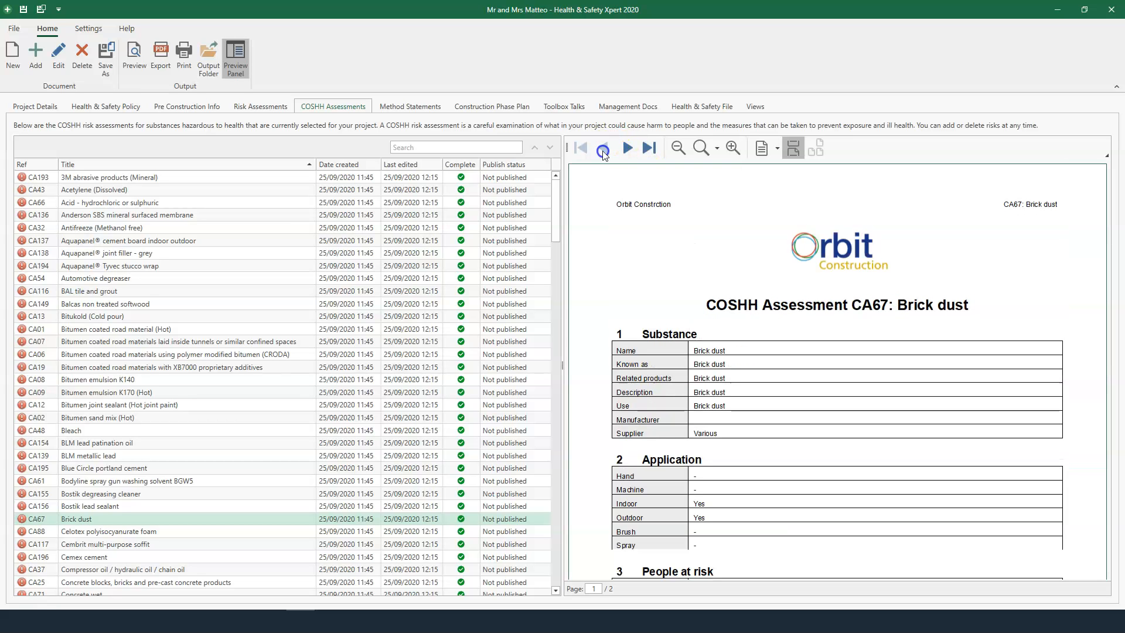
- Zoom the Brick dust preview in and out, and set its zoom to 100%
left_click(732, 148)
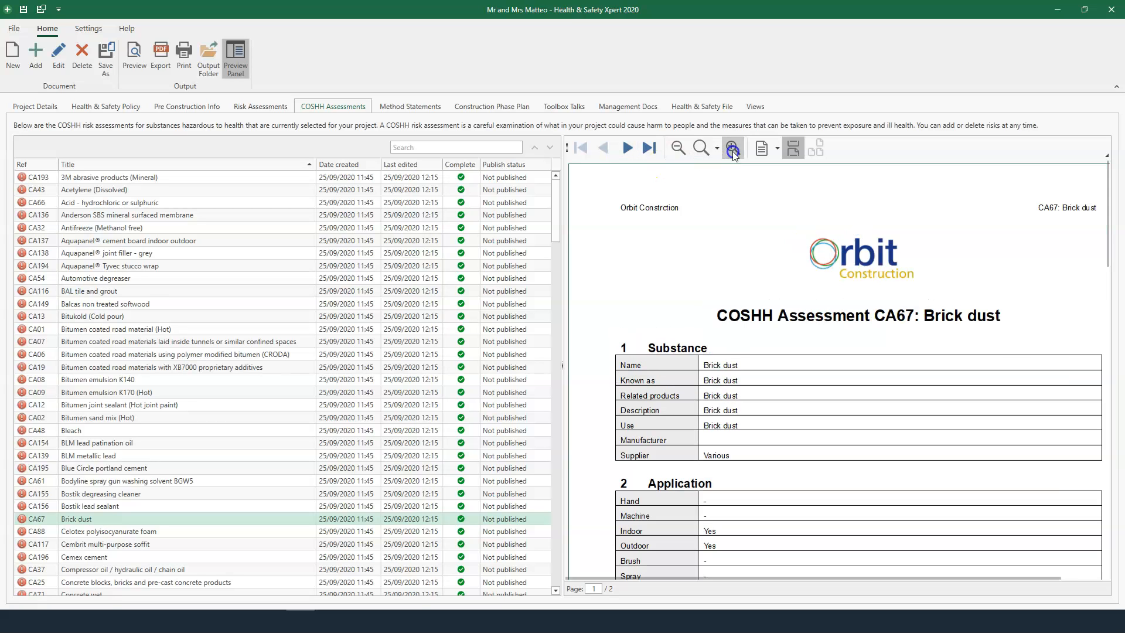
left_click(677, 149)
left_click(677, 149)
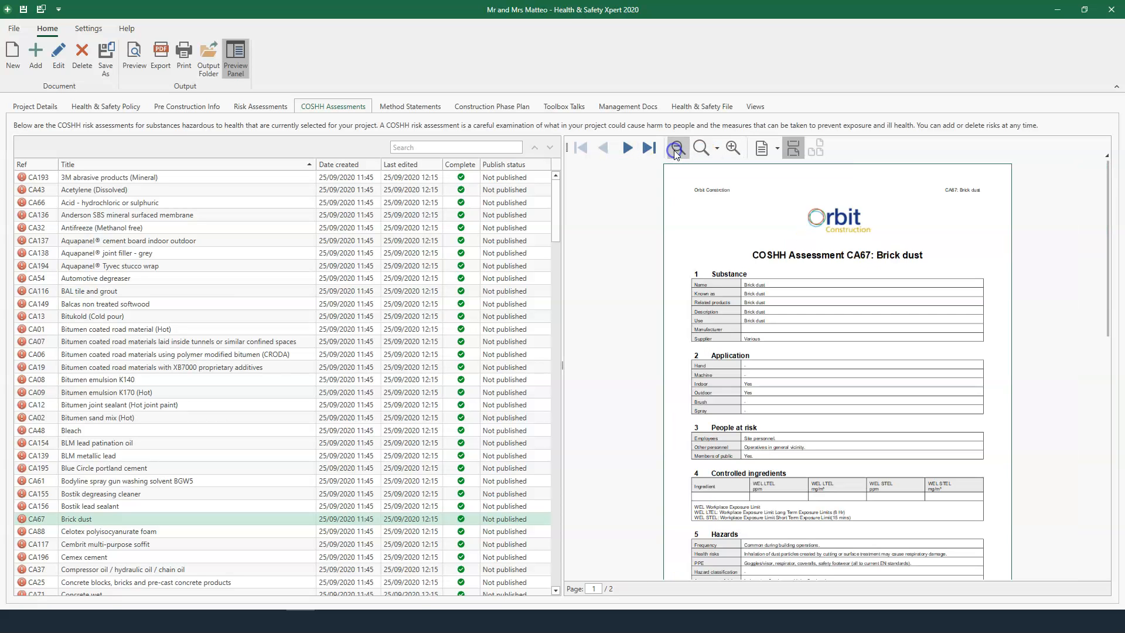
left_click(718, 150)
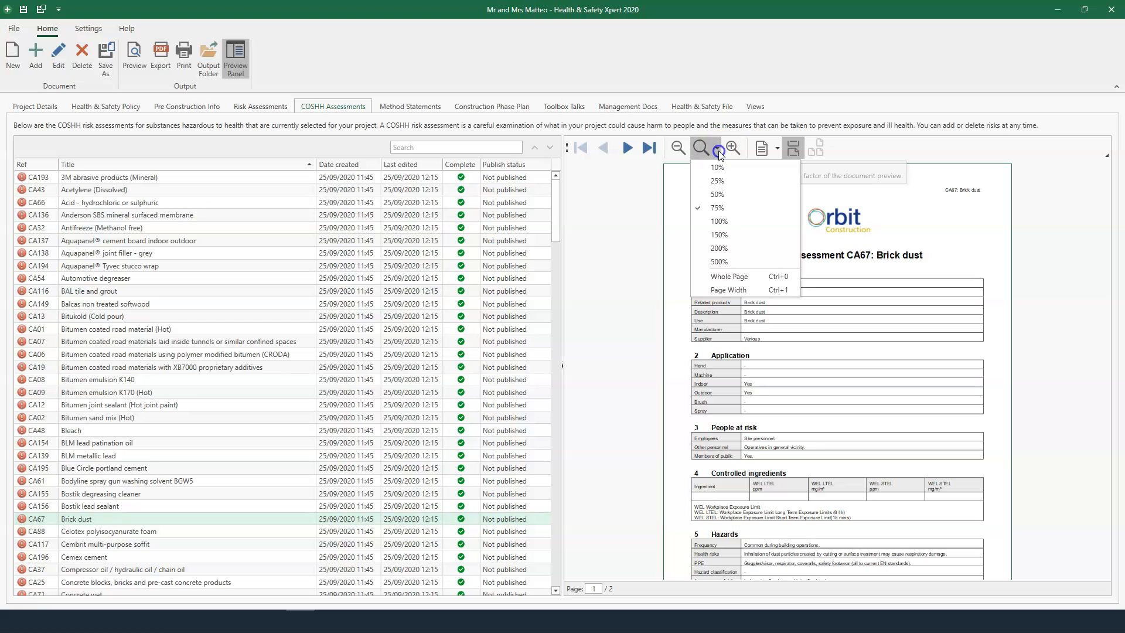
left_click(719, 222)
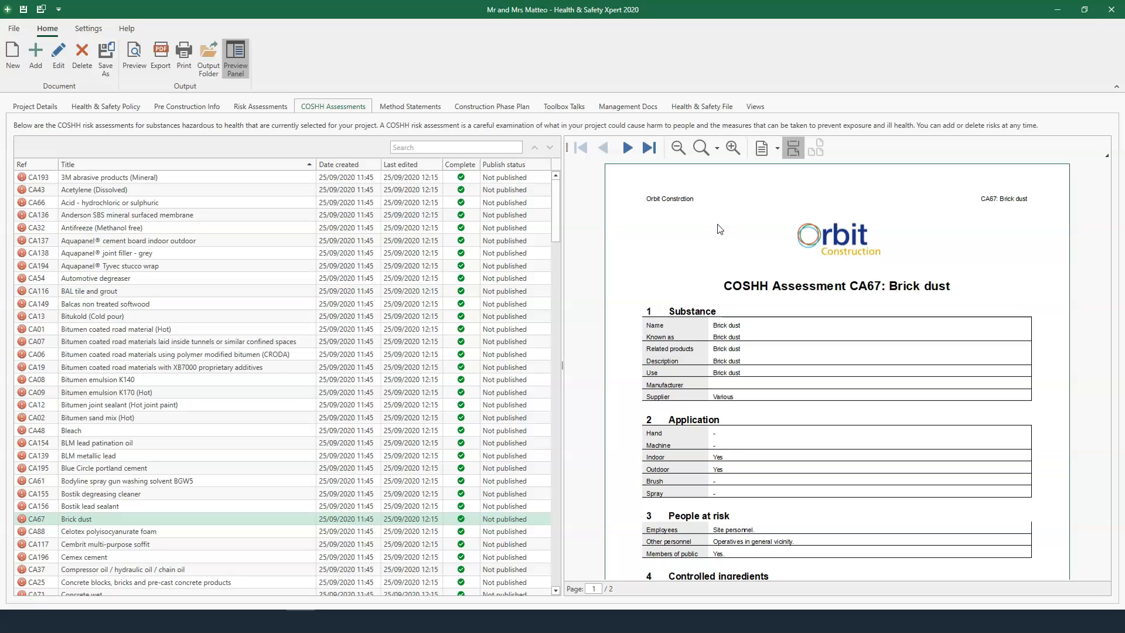
- Search the COSHH assessments for "antifreeze" and for "cleanser"
left_click(480, 147)
type("antifreeze")
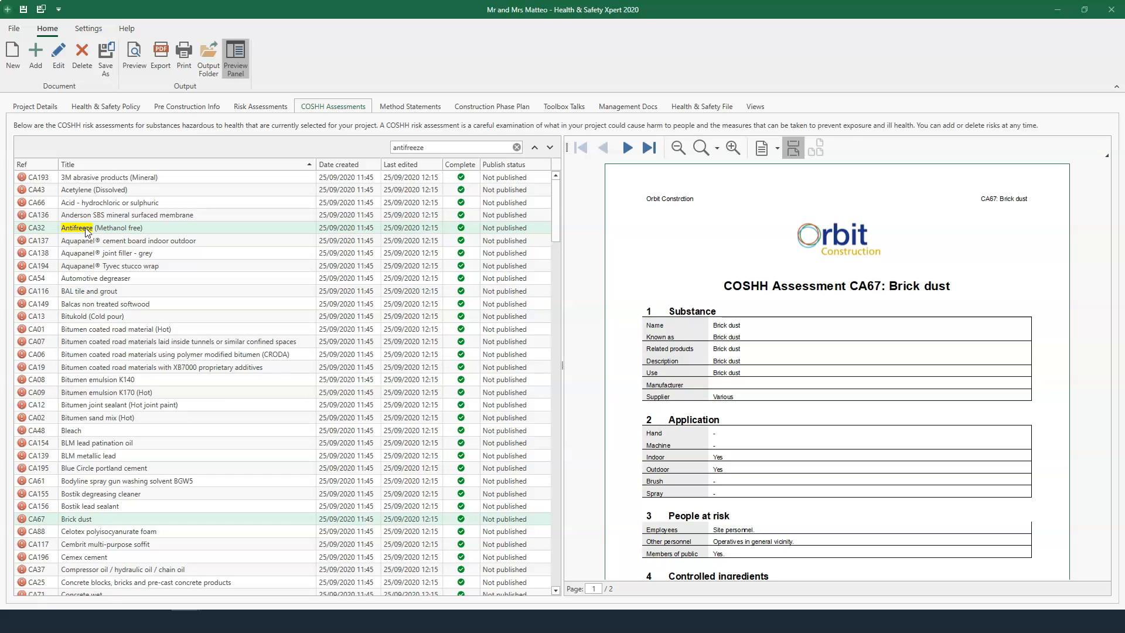
double_click(432, 148)
type("c")
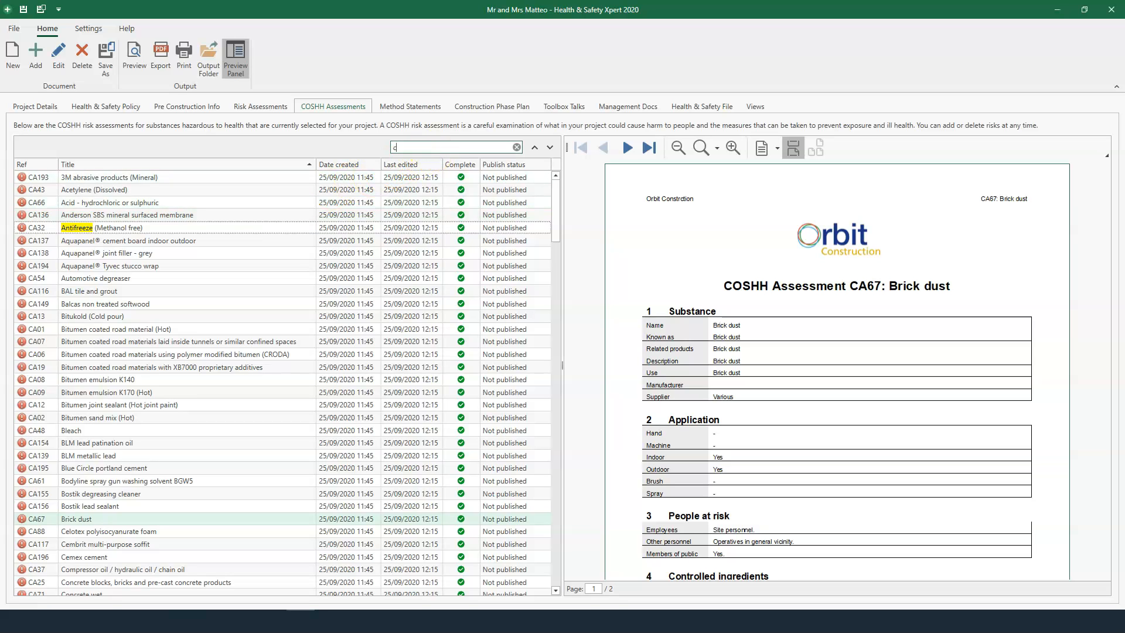
type("leanser")
key("Return")
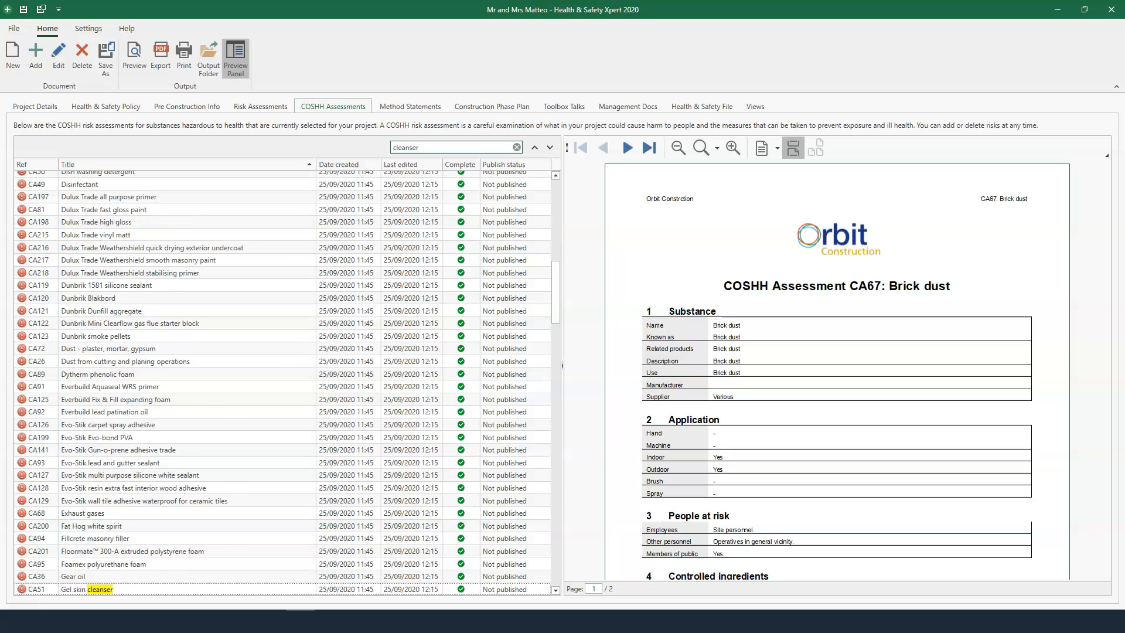
- Edit the Solvent based gel skin cleanser assessment, adding ", hand sanitiser, hand gel" to its commonly known names
scroll(318, 283, "down", 8)
scroll(318, 283, "down", 20)
scroll(318, 284, "down", 7)
scroll(319, 284, "down", 3)
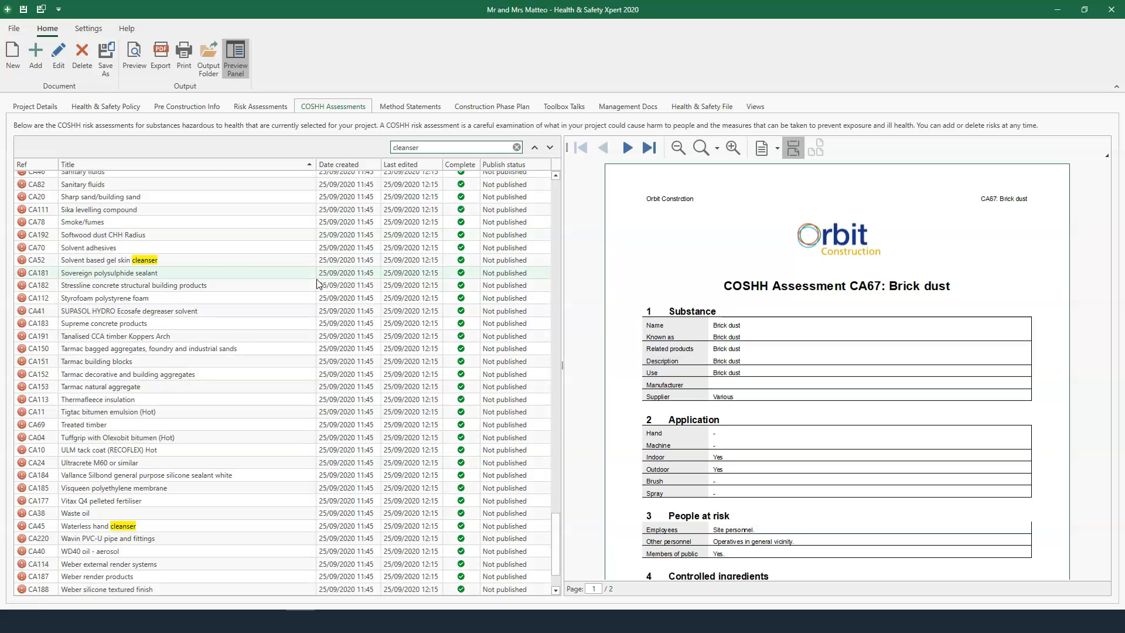
scroll(318, 284, "down", 2)
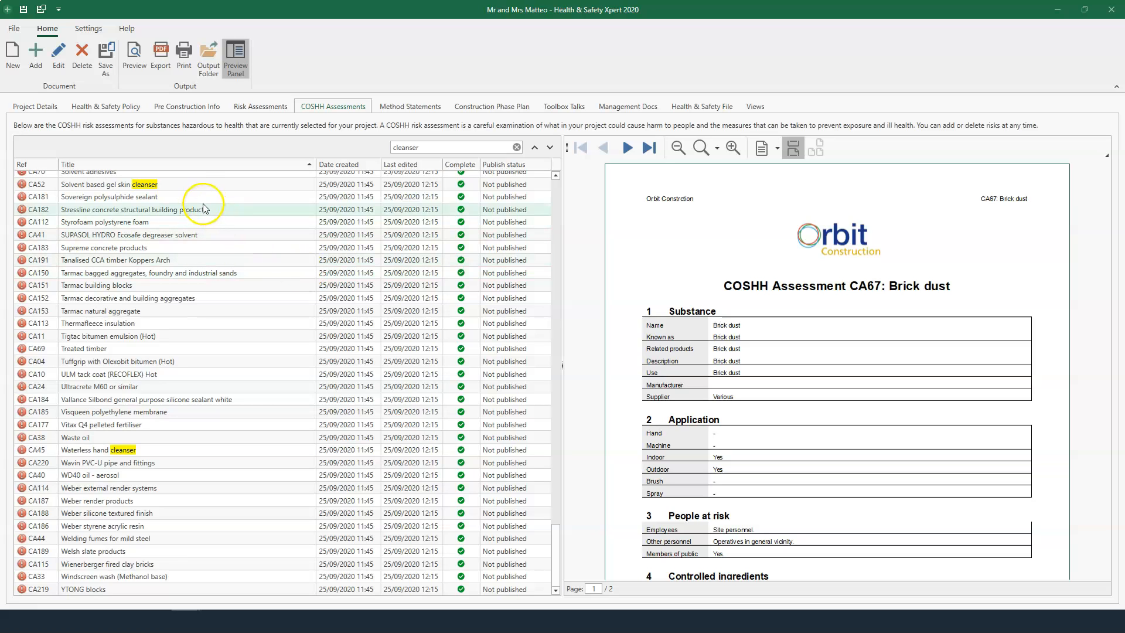
left_click(186, 191)
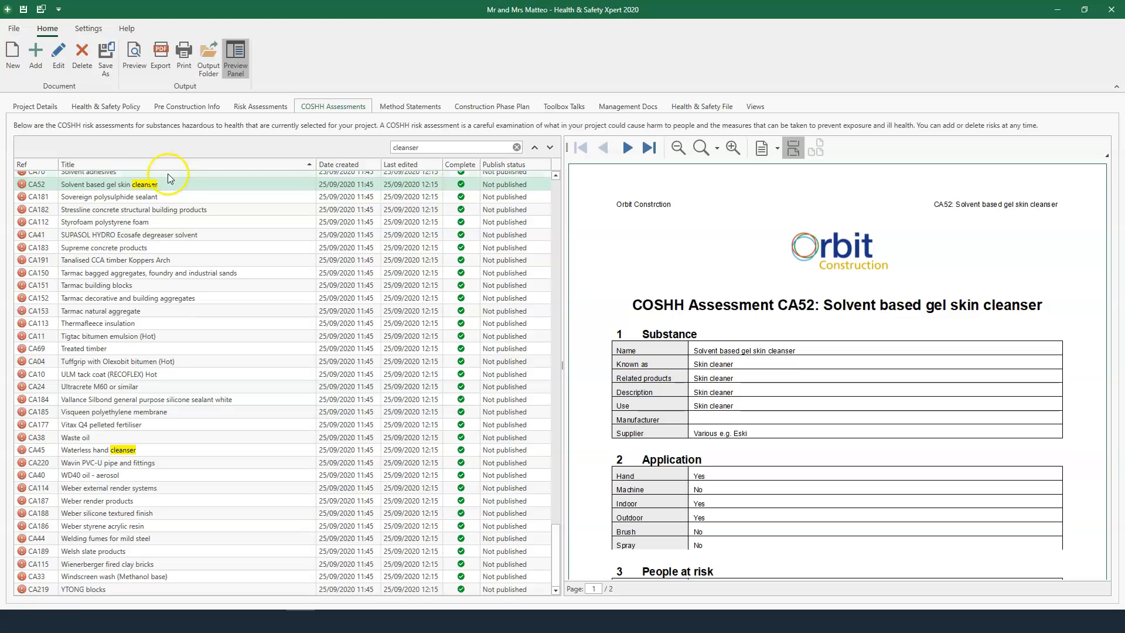
left_click(63, 61)
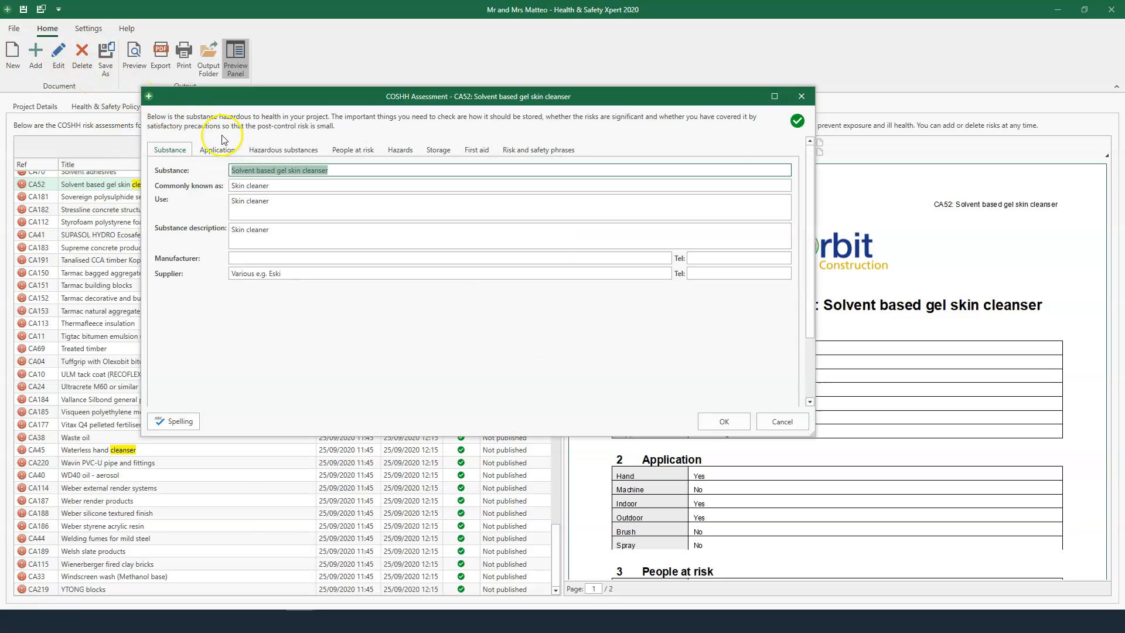
left_click(282, 186)
type(", hand sanitiser, hand gel")
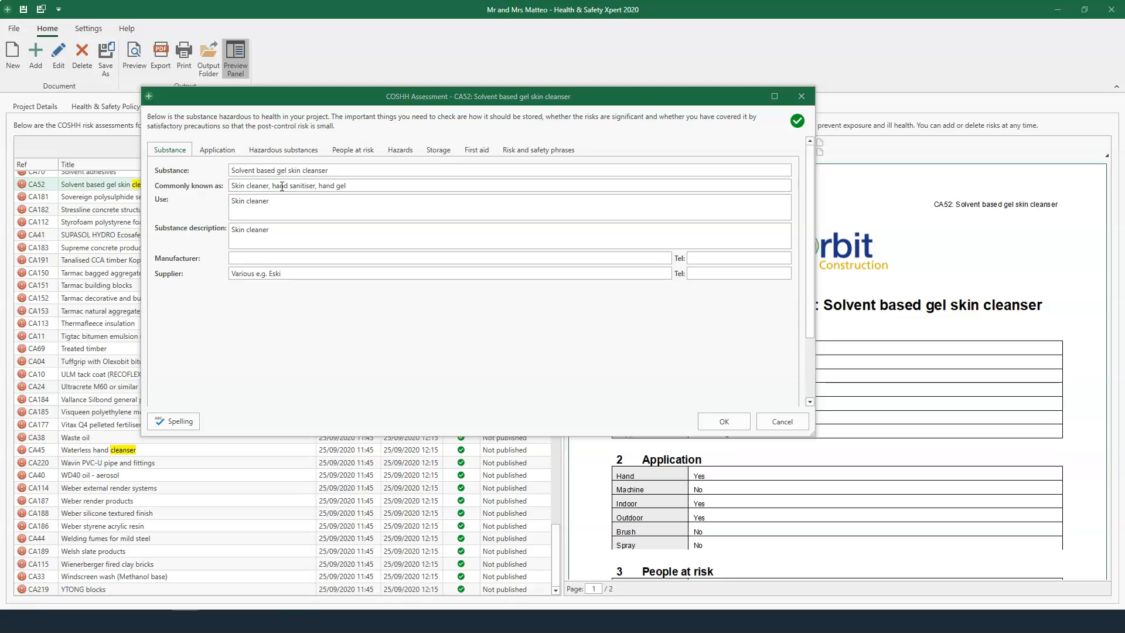
- Review the cleanser assessment's remaining sections, from application through risk and safety phrases, and accept the edited assessment
left_click(223, 154)
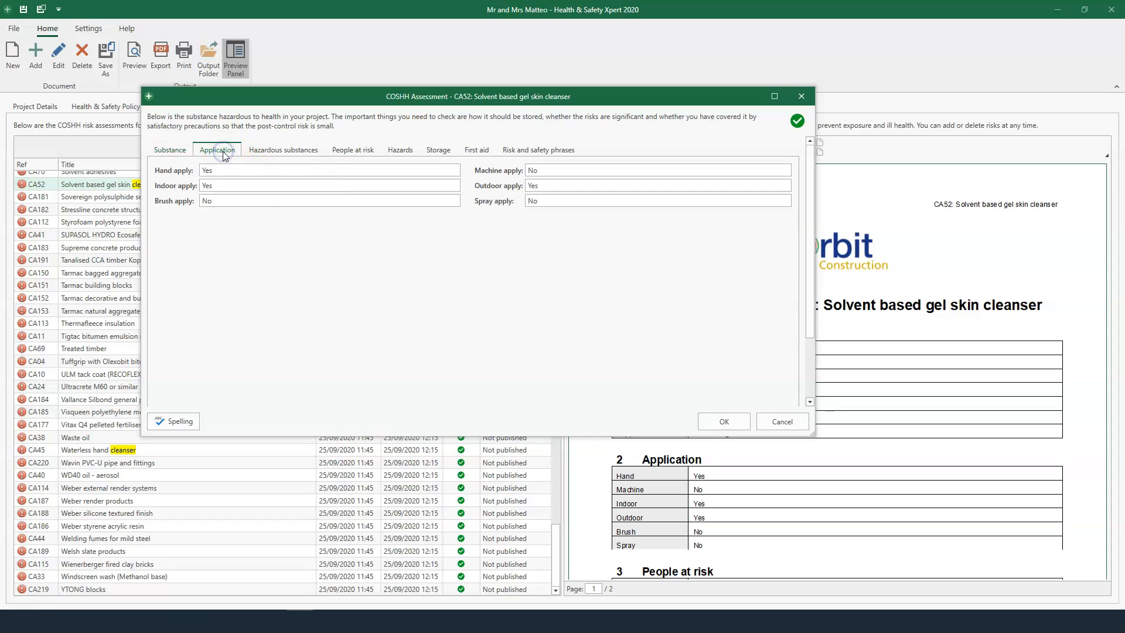
left_click(295, 150)
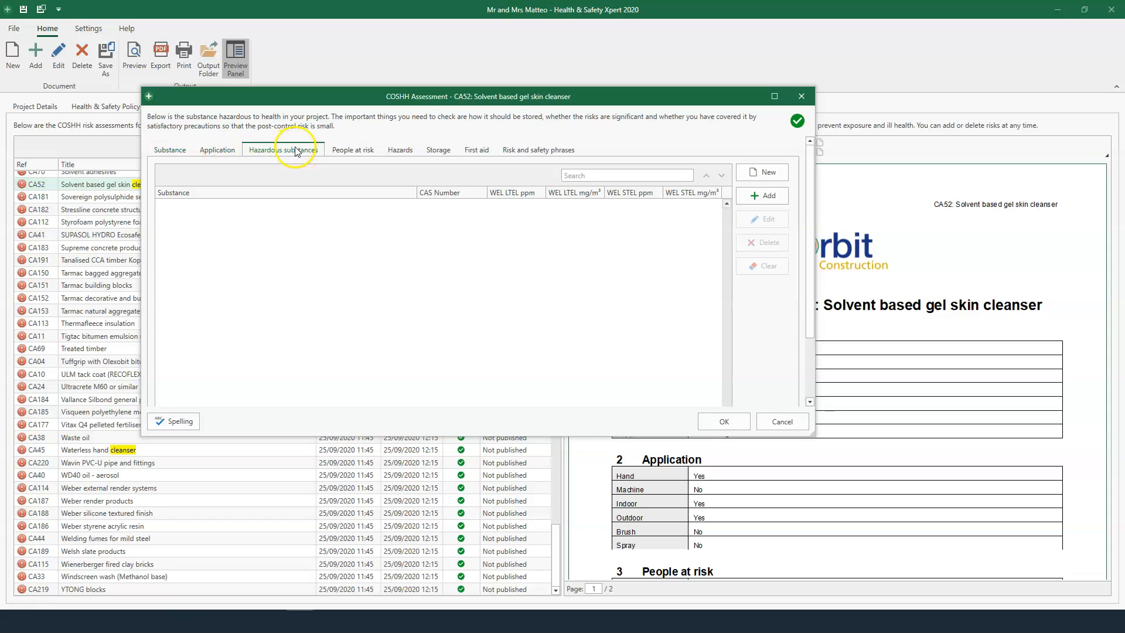
left_click(354, 152)
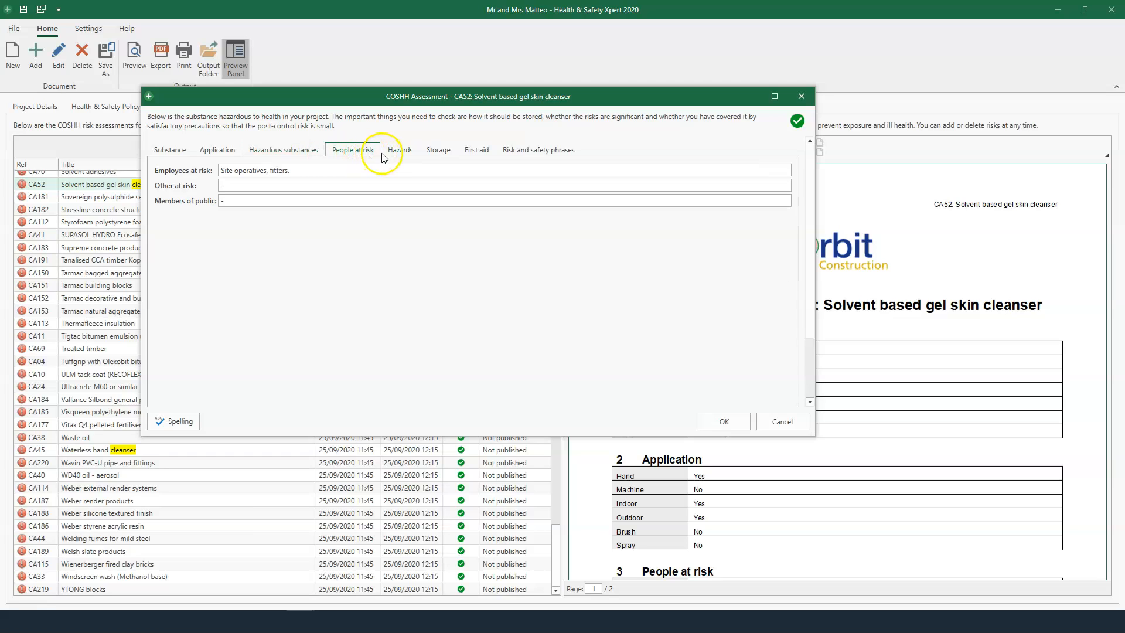
left_click(400, 152)
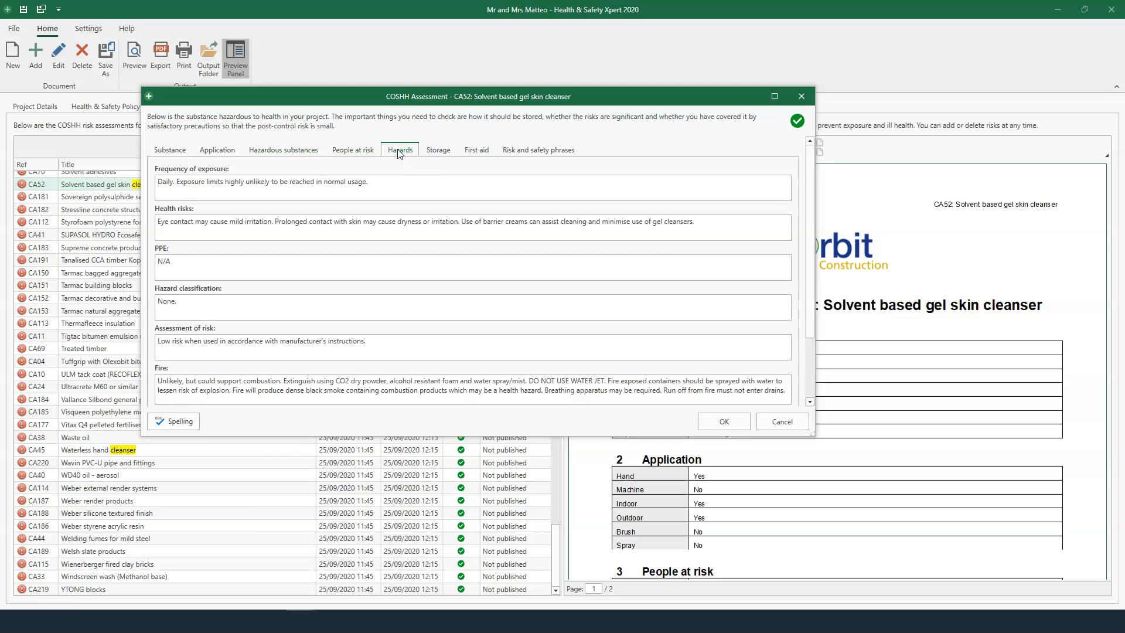
left_click(439, 154)
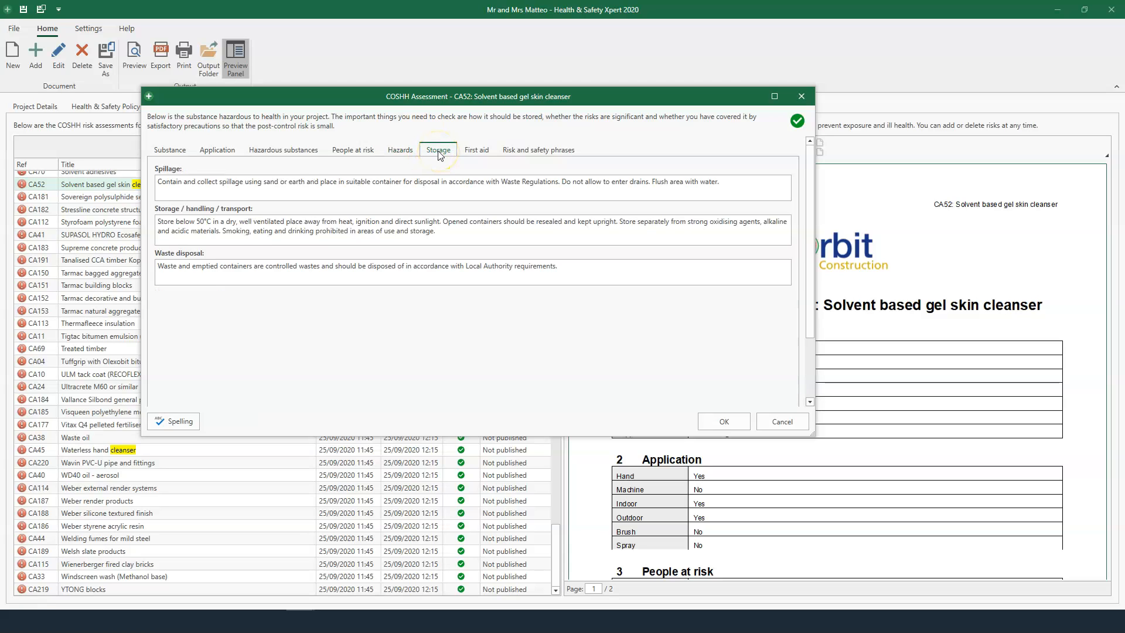
left_click(481, 152)
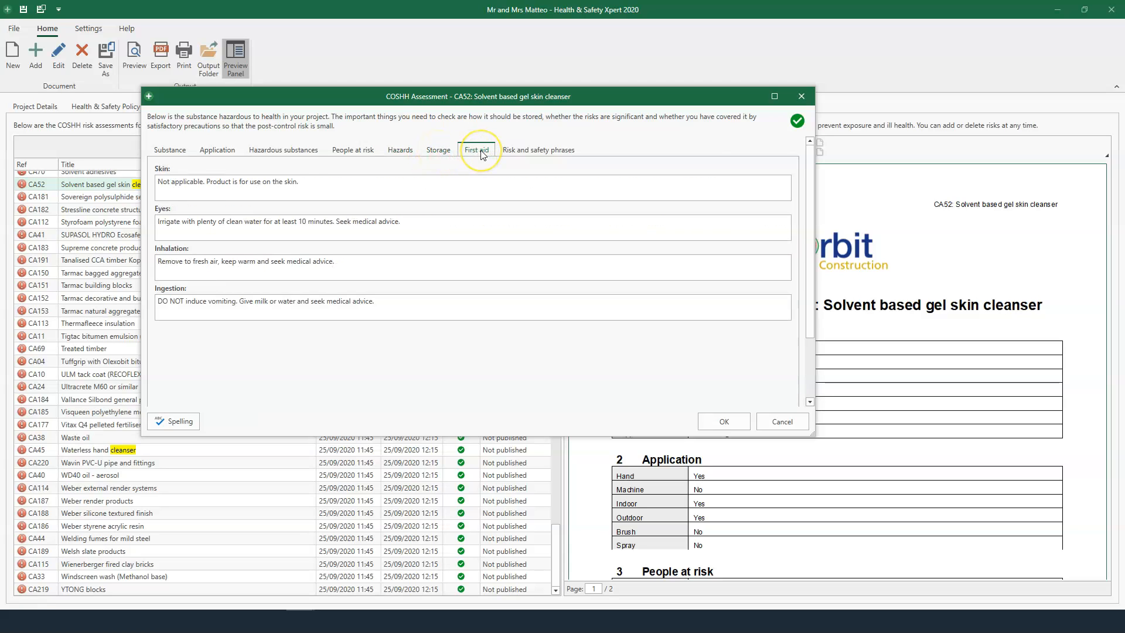
left_click(538, 153)
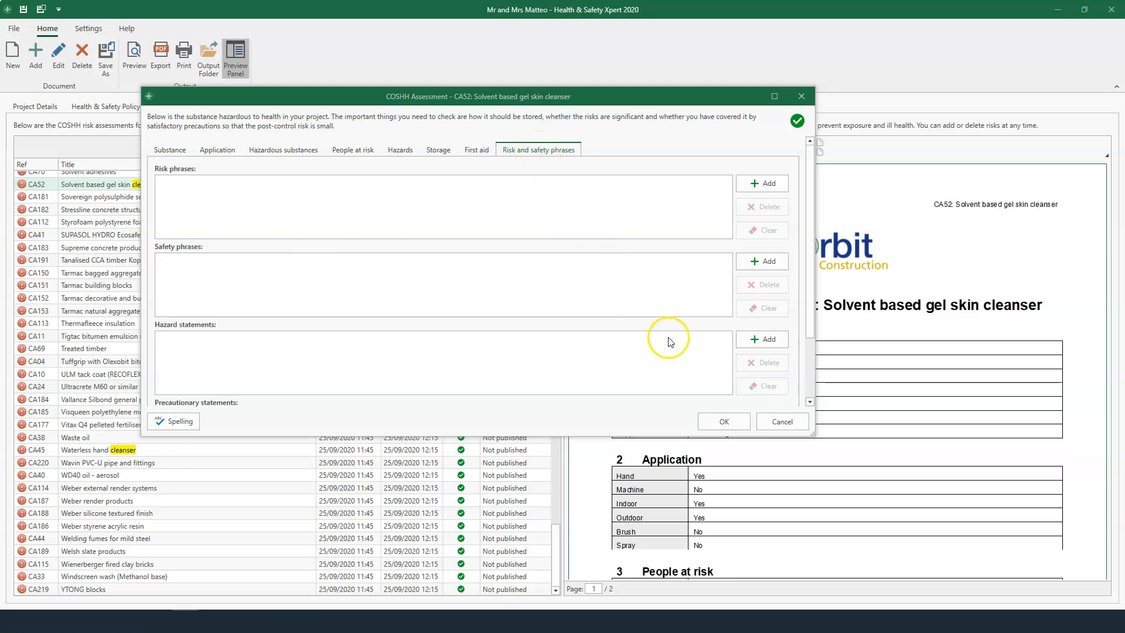
left_click(740, 420)
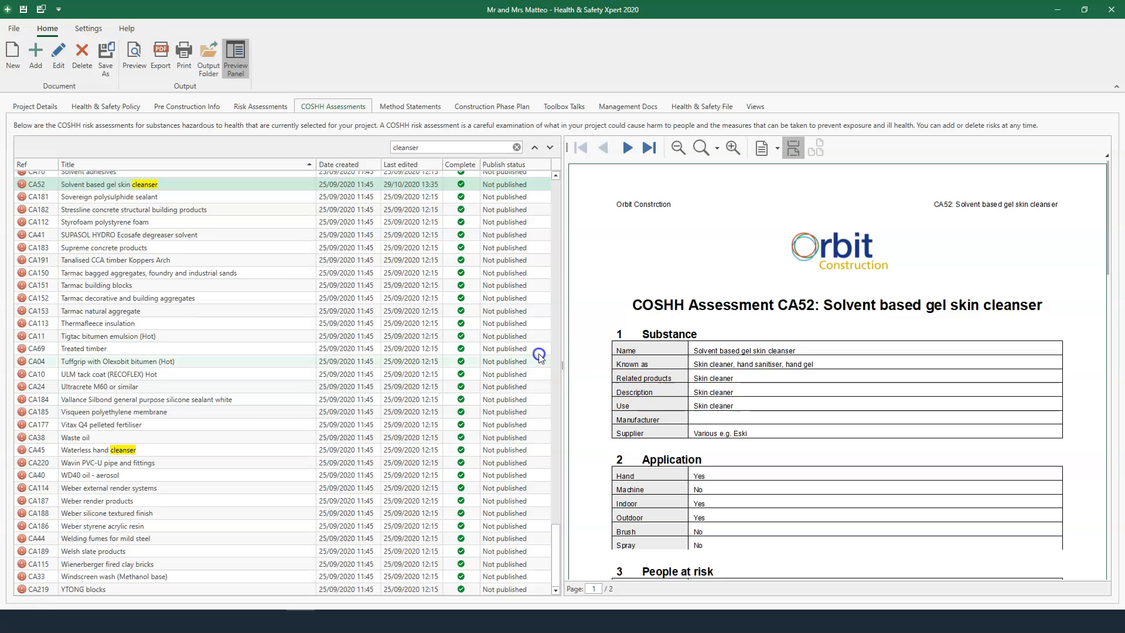
- Save the edited Solvent based gel skin cleanser assessment as a new library document for use in other projects
left_click(107, 62)
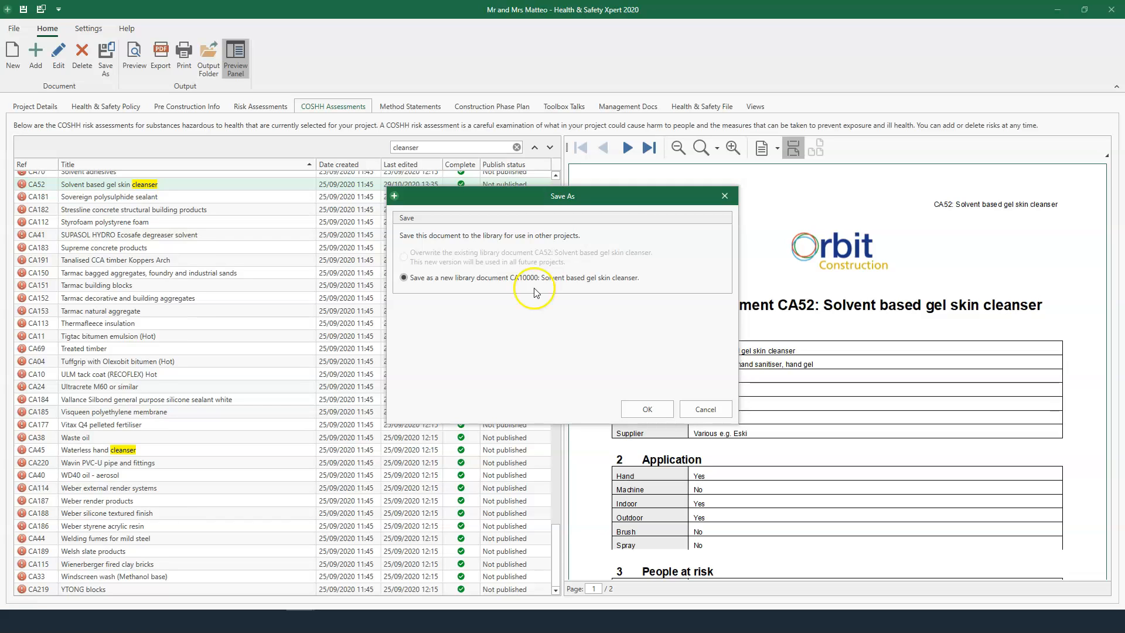
left_click(647, 410)
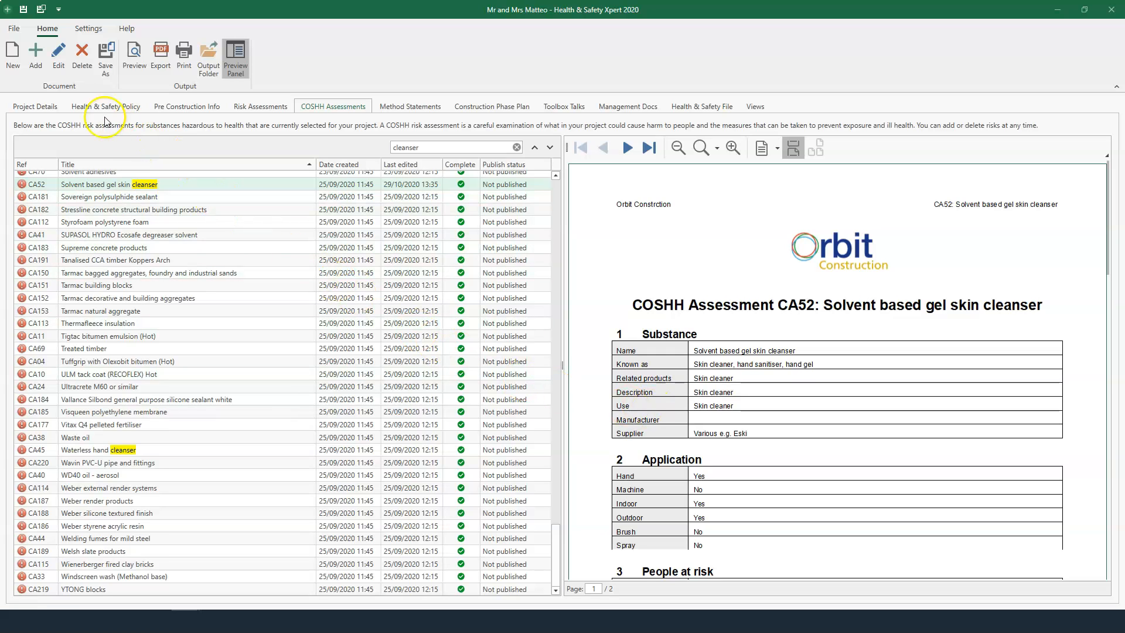
left_click(36, 63)
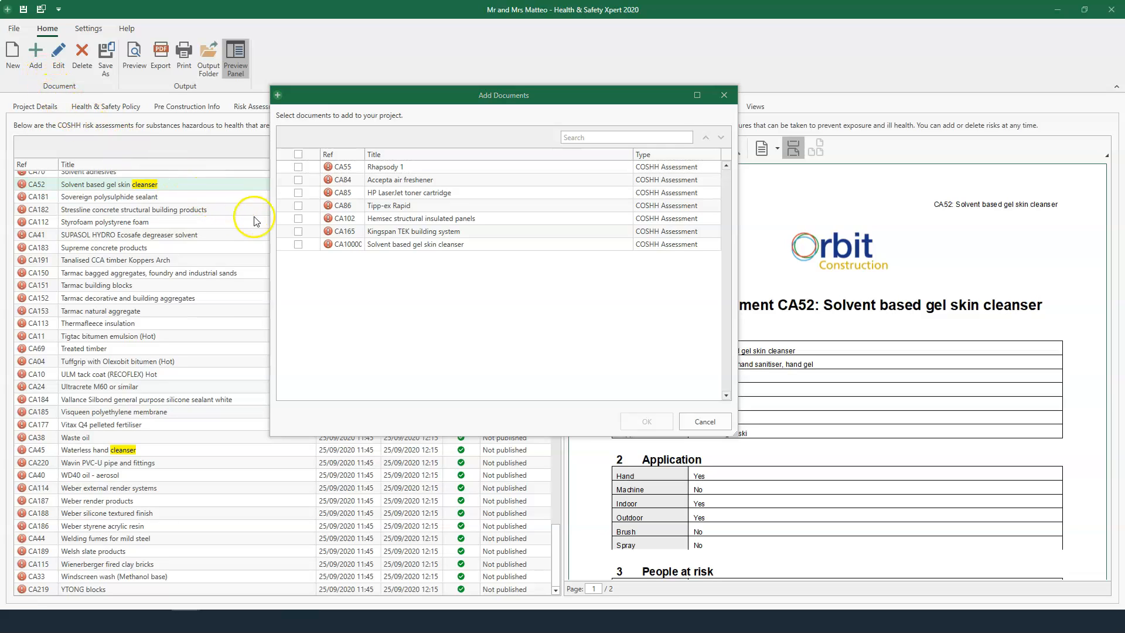
left_click(298, 219)
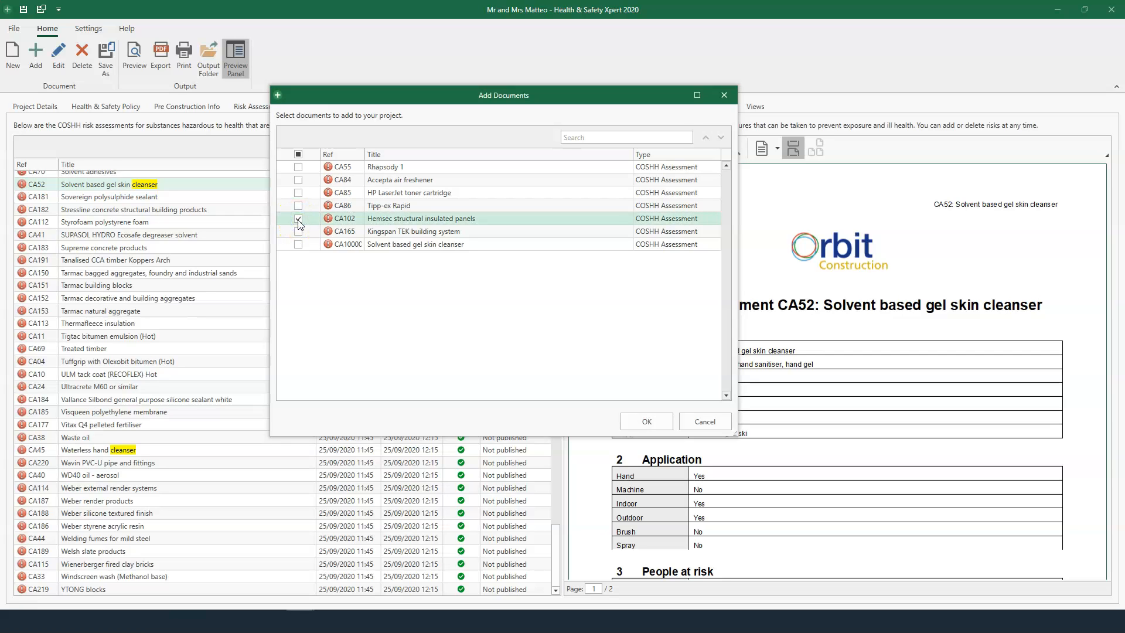
left_click(659, 423)
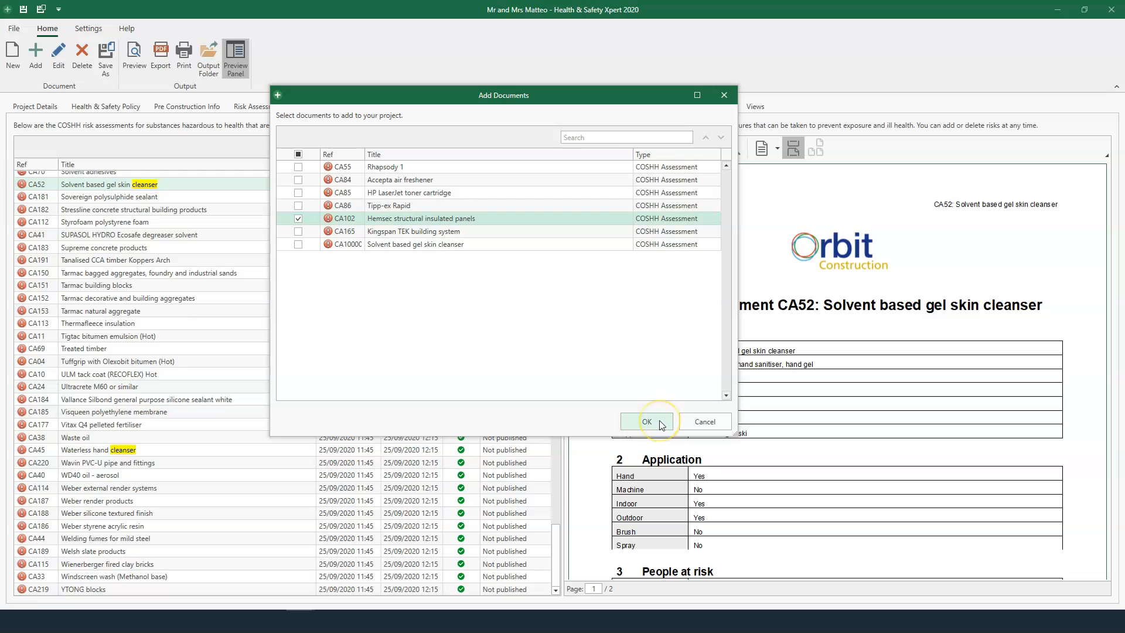
left_click(716, 423)
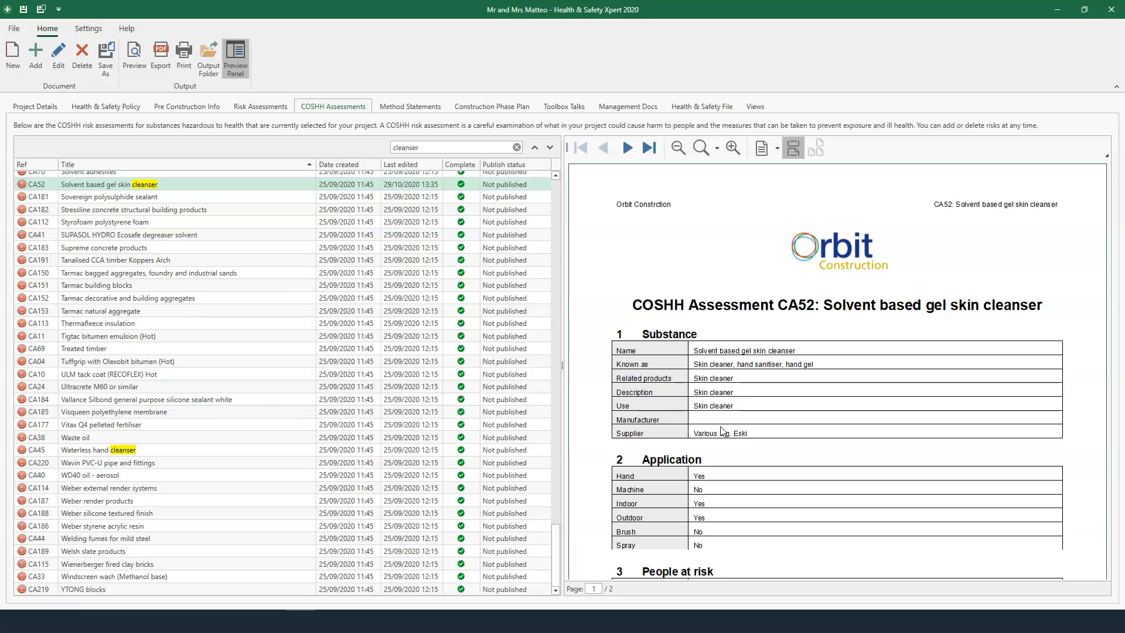
- Create a COSHH assessment for "Mouldaway", commonly known as "Mould remover", with use "Removing mould from sealant and grout" and description "Clear liquid"
left_click(13, 59)
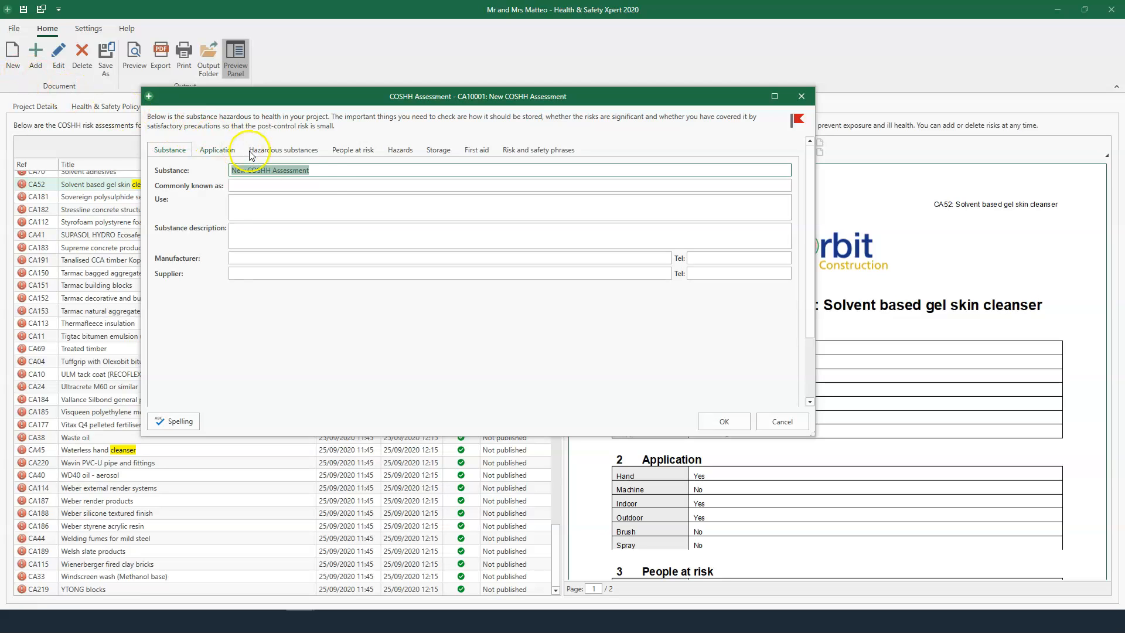
type("Mouldaway")
key("Tab")
type("Mould remover")
key("Tab")
type("Removing mould ")
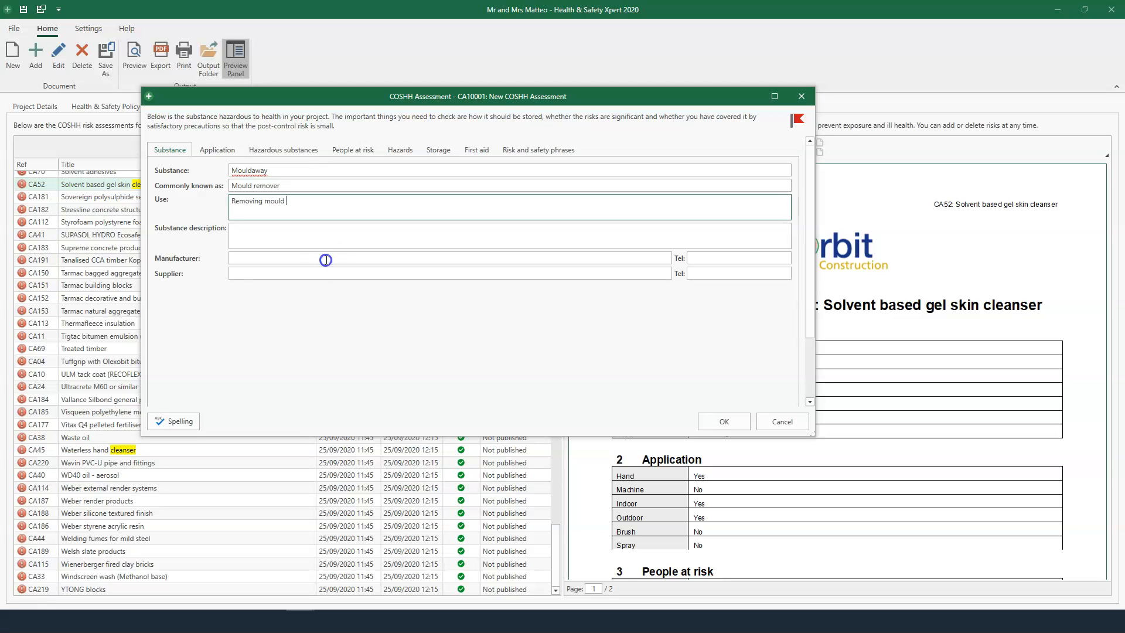
type("from sealant and grout")
key("Tab")
type("Clear liquid")
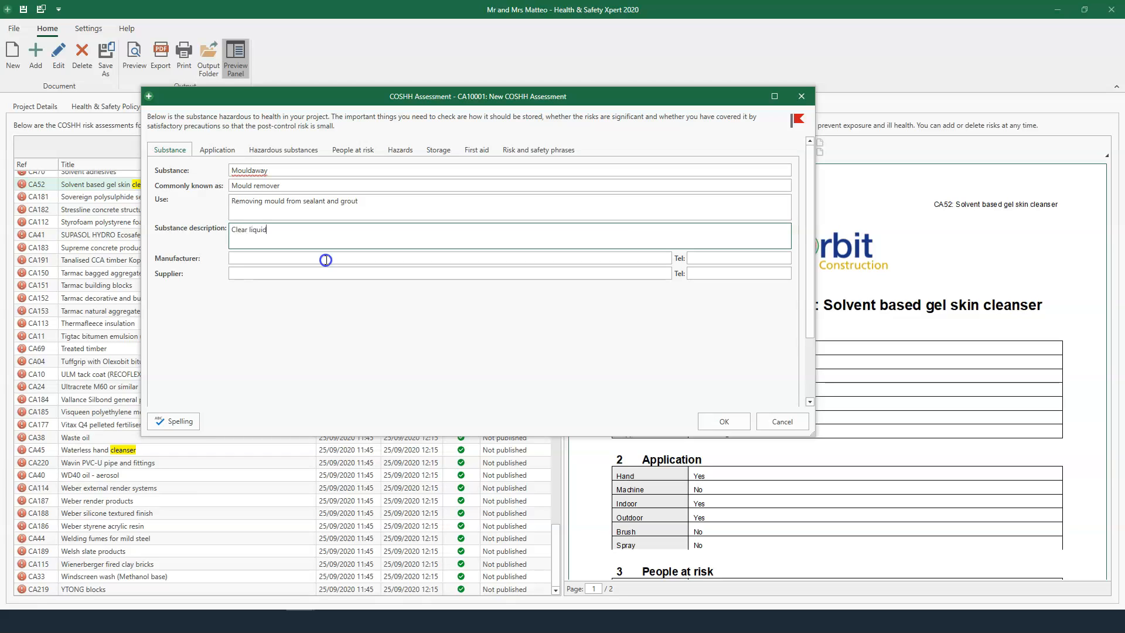
- Set the Mouldaway assessment's manufacturer to "Travis Perkins", look at its application section, and accept the new assessment
key("Tab")
type("Travis Perkins")
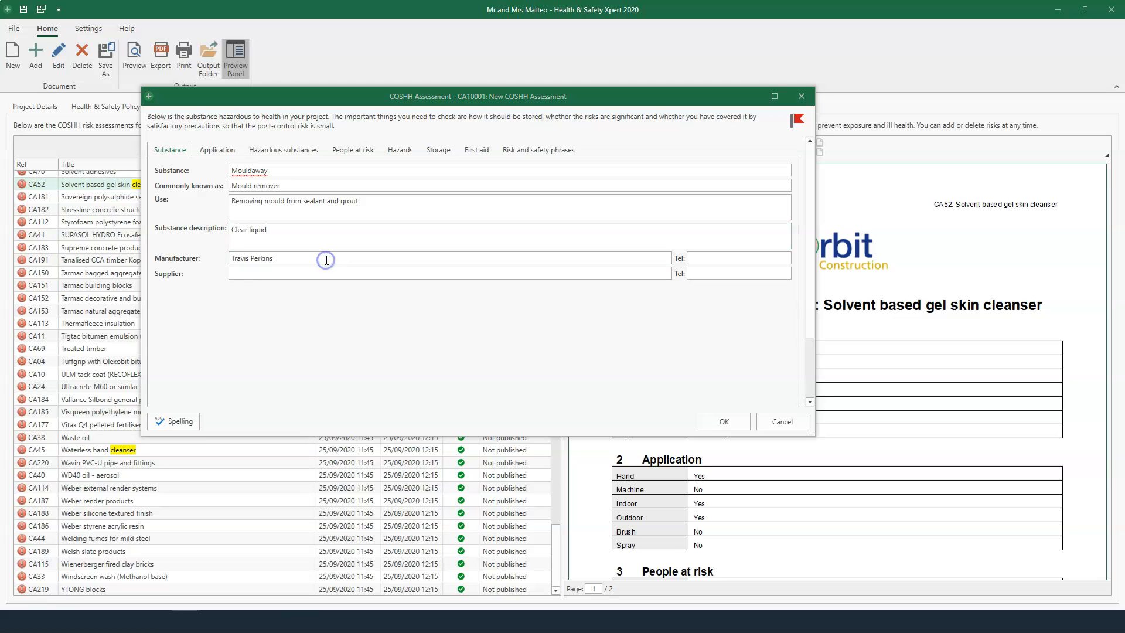
left_click(221, 151)
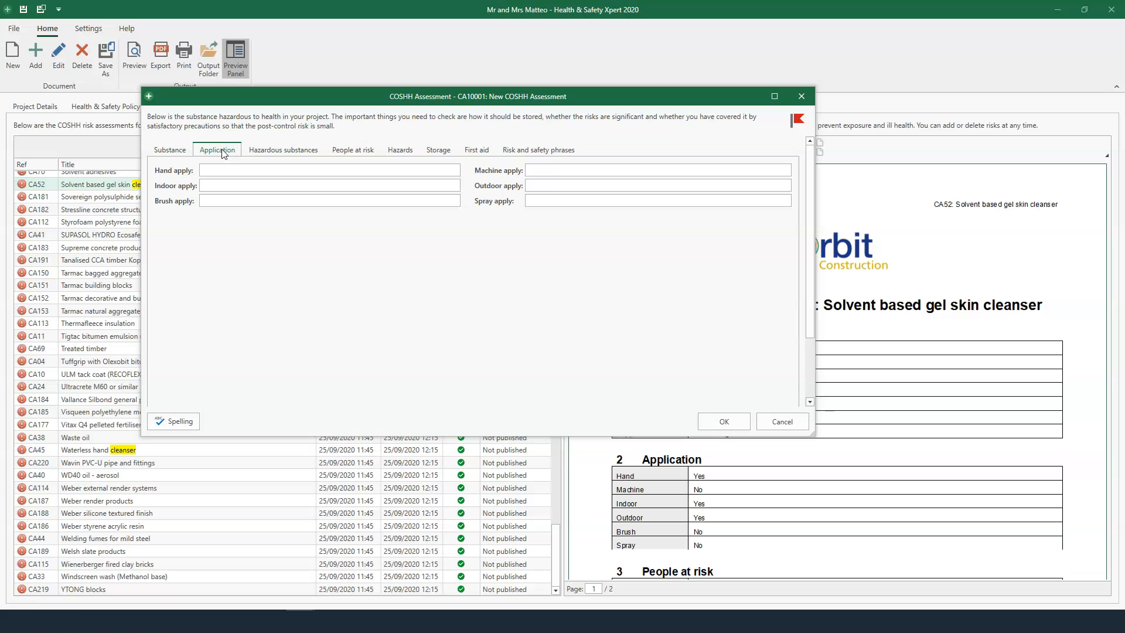
left_click(232, 157)
left_click(722, 420)
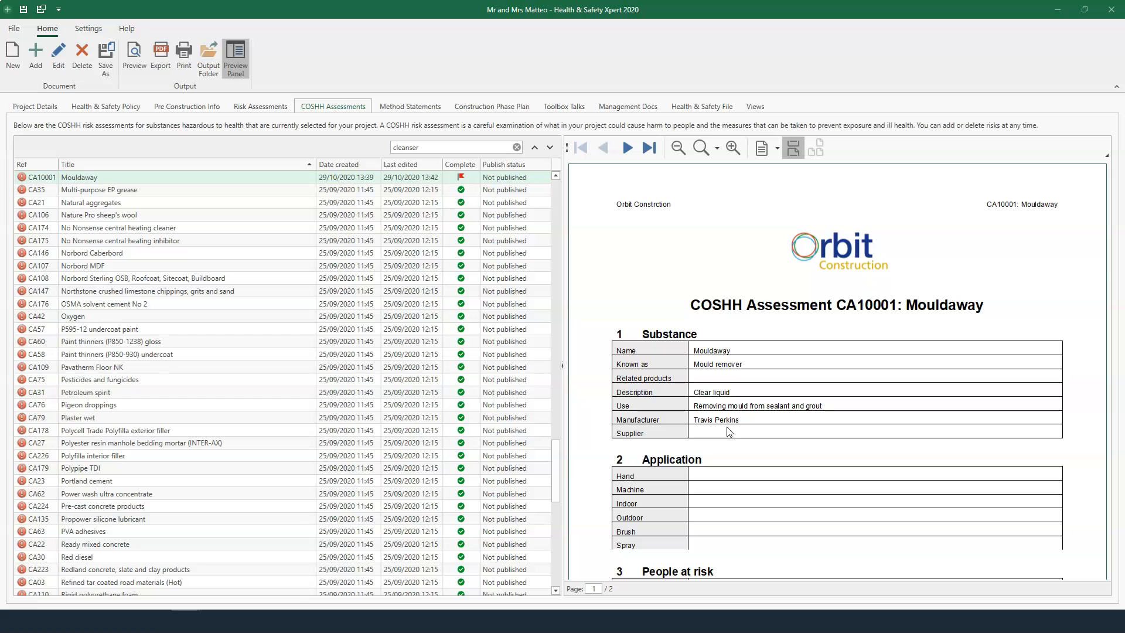
- Set up a PDF export of the Mouldaway assessment and include the HS00 Construction Phase Plan
left_click(244, 134)
left_click(164, 65)
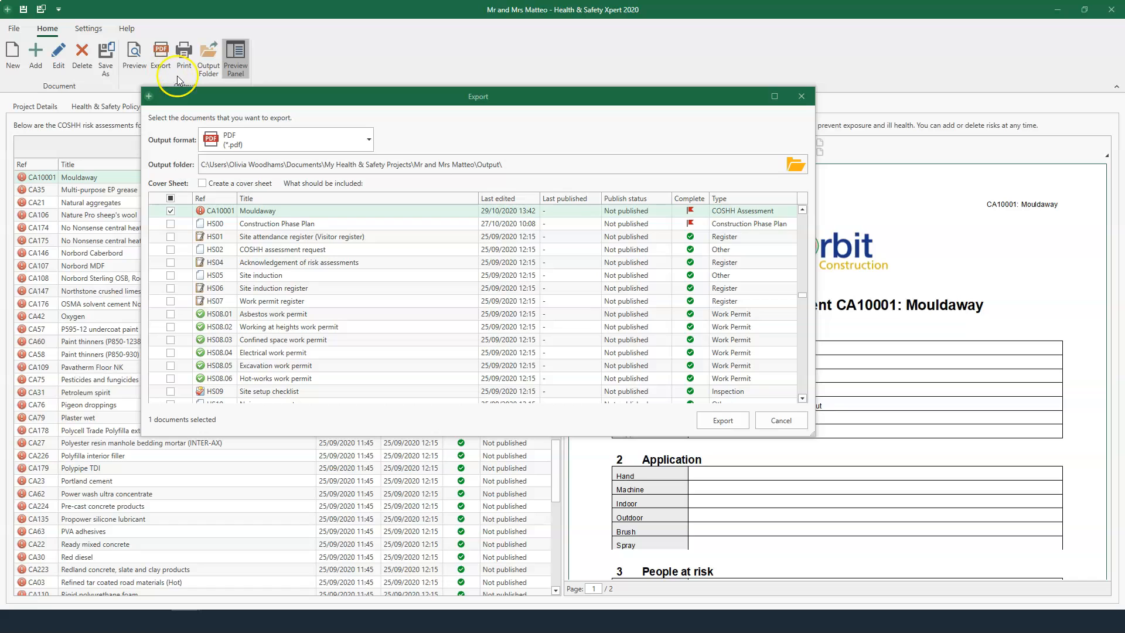
left_click(369, 144)
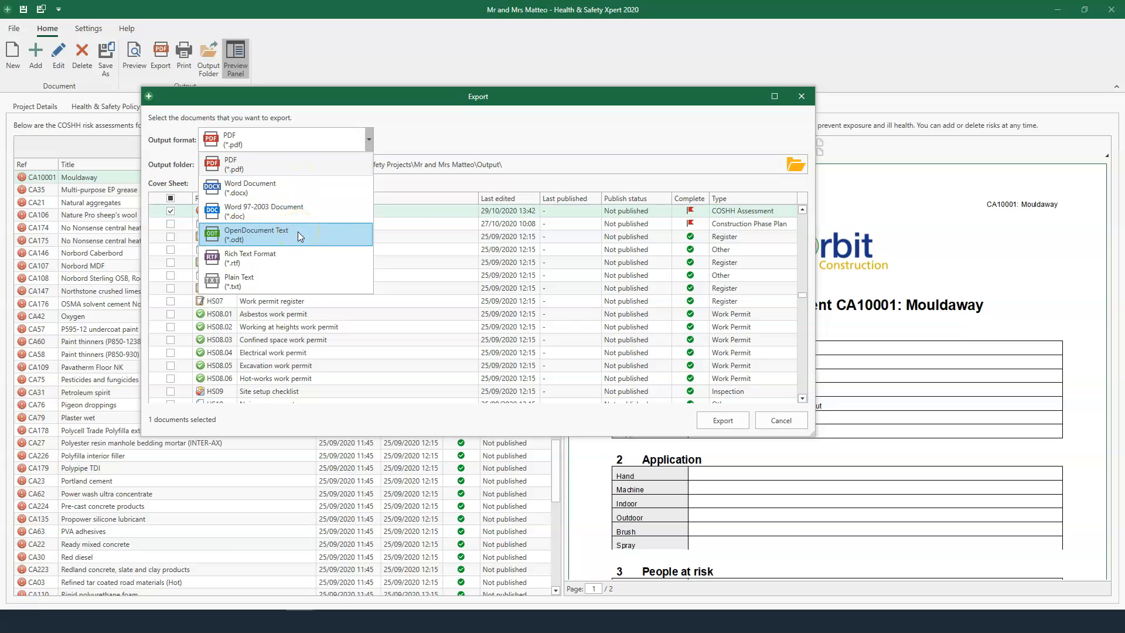
left_click(289, 169)
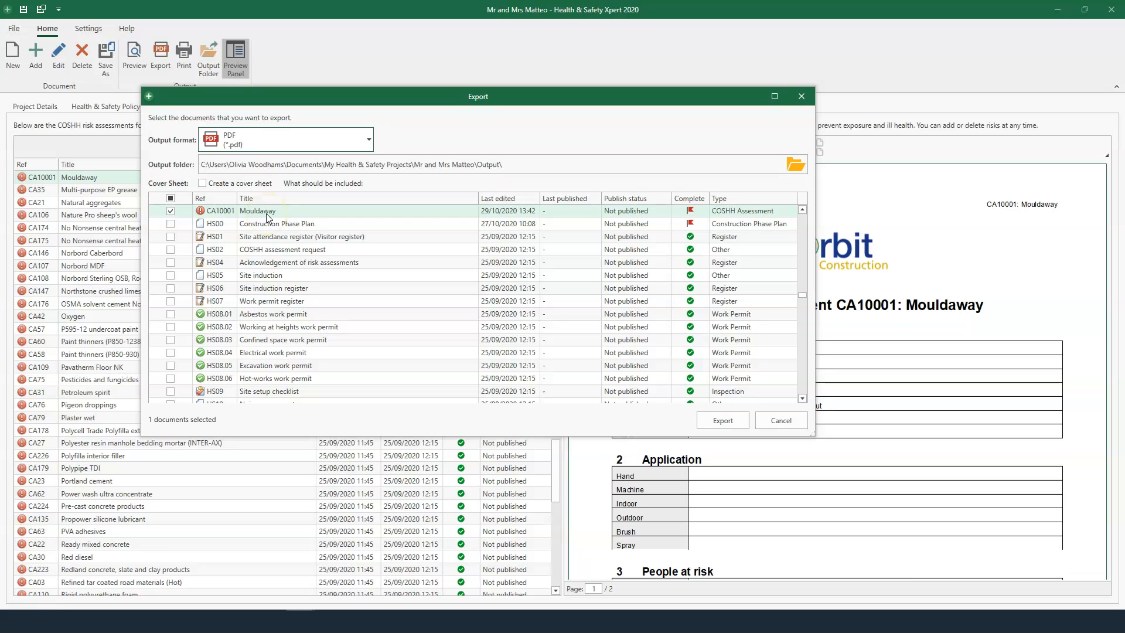
left_click(171, 225)
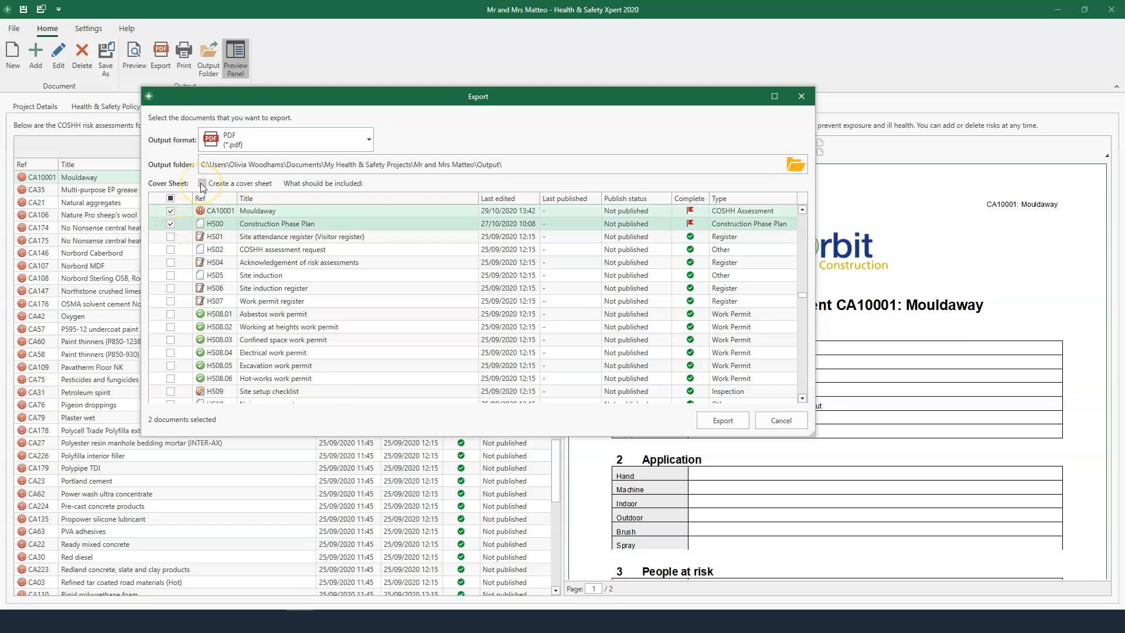
- Add a cover sheet listing just the selected documents, export the documents, and close the output folder
left_click(202, 184)
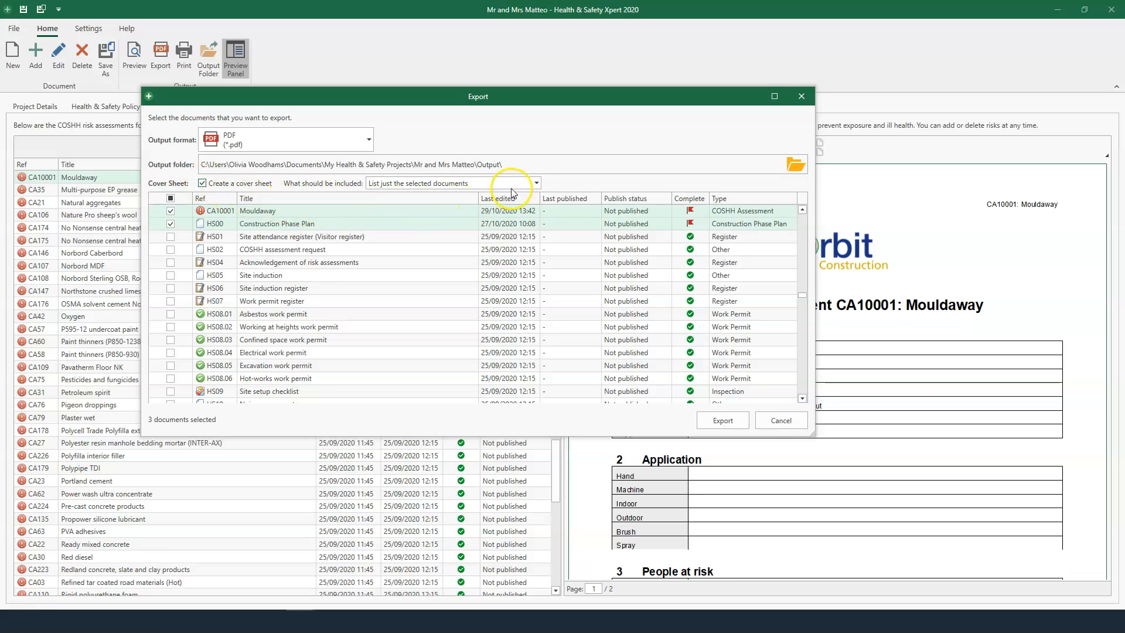
left_click(535, 182)
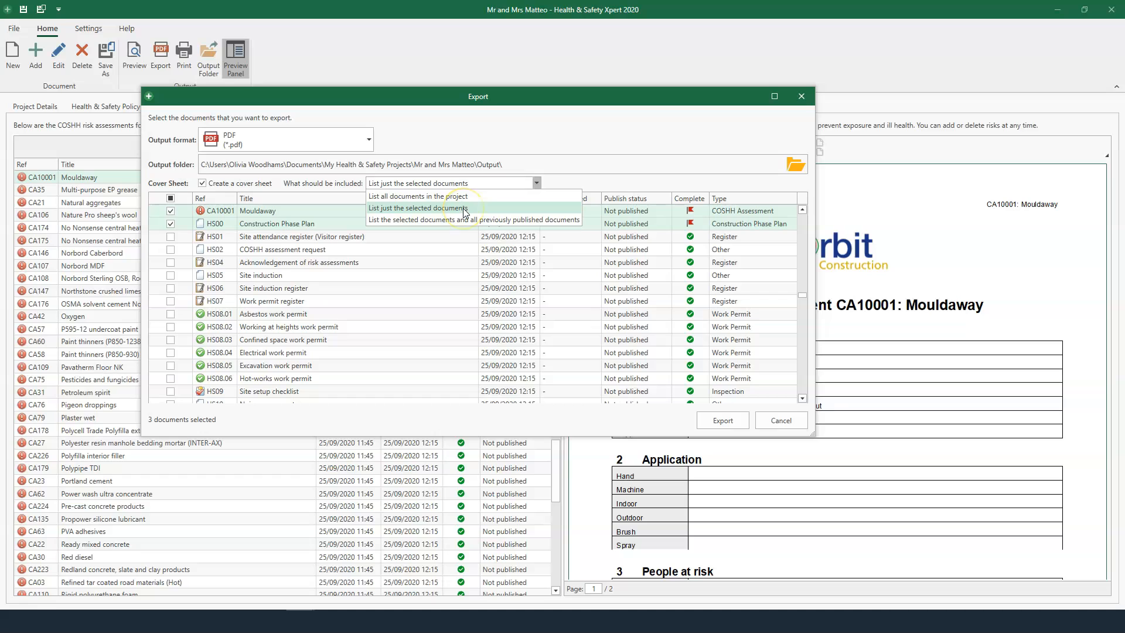
left_click(445, 222)
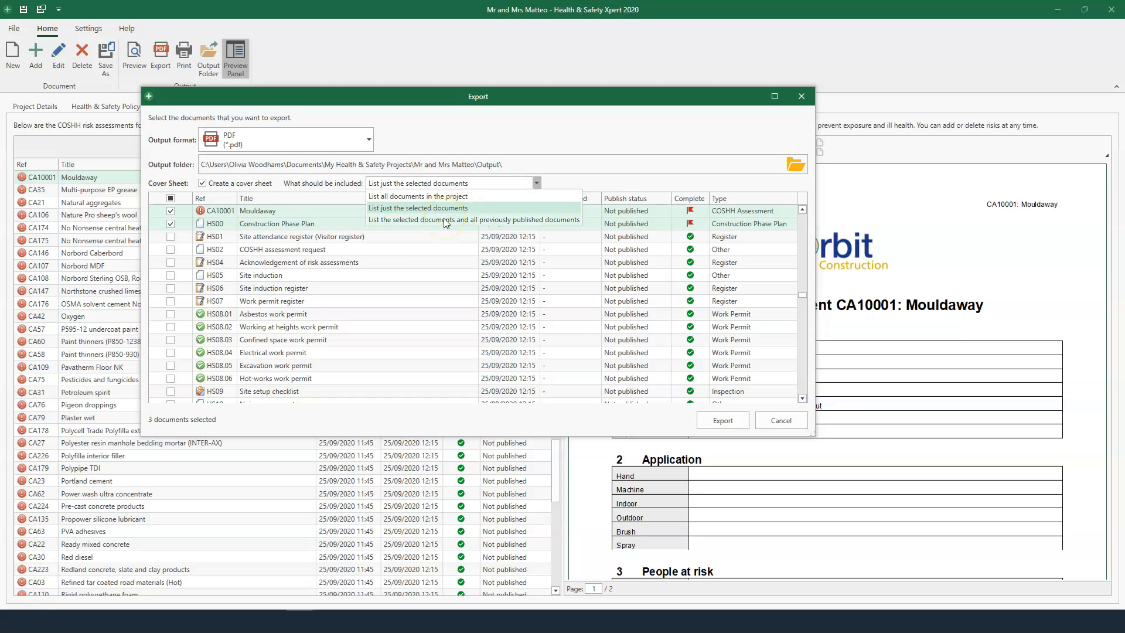
left_click(467, 210)
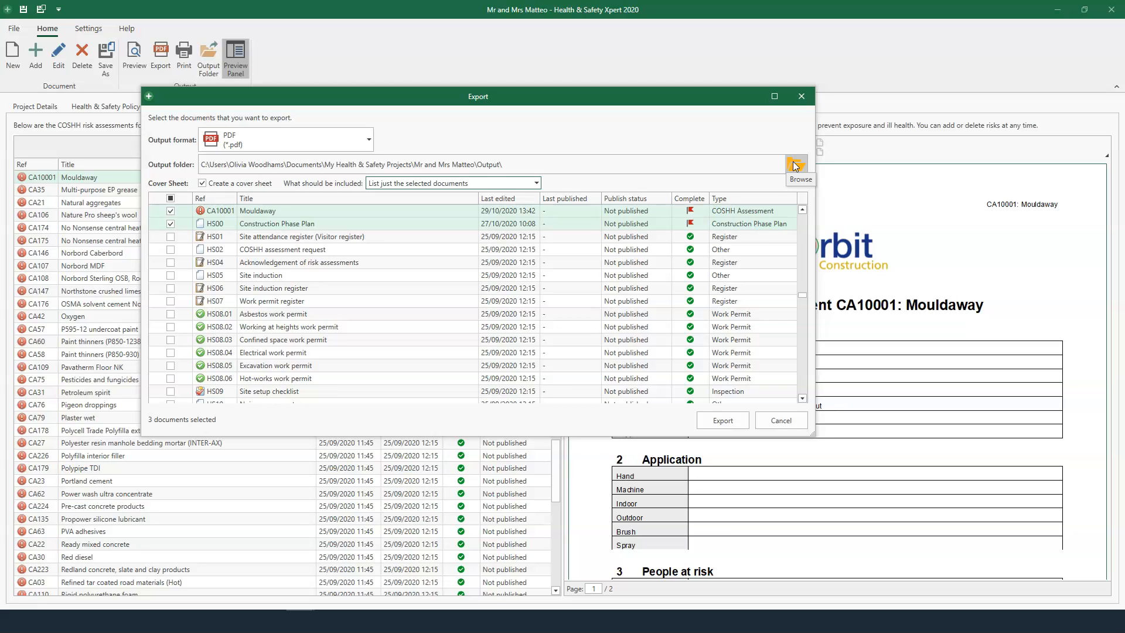
left_click(742, 425)
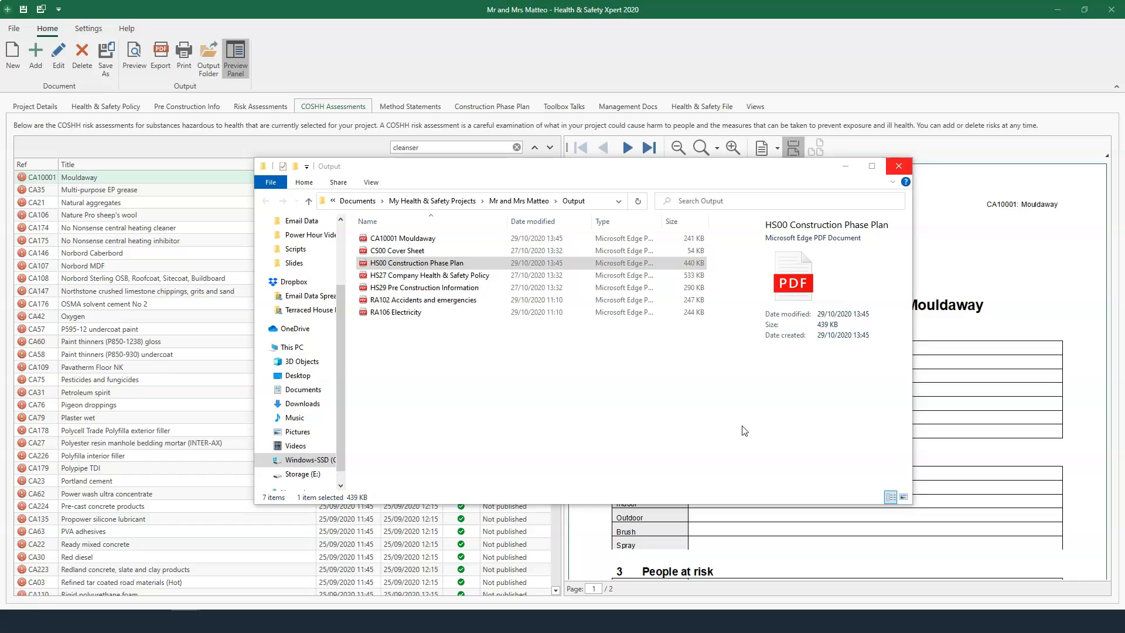
left_click(899, 166)
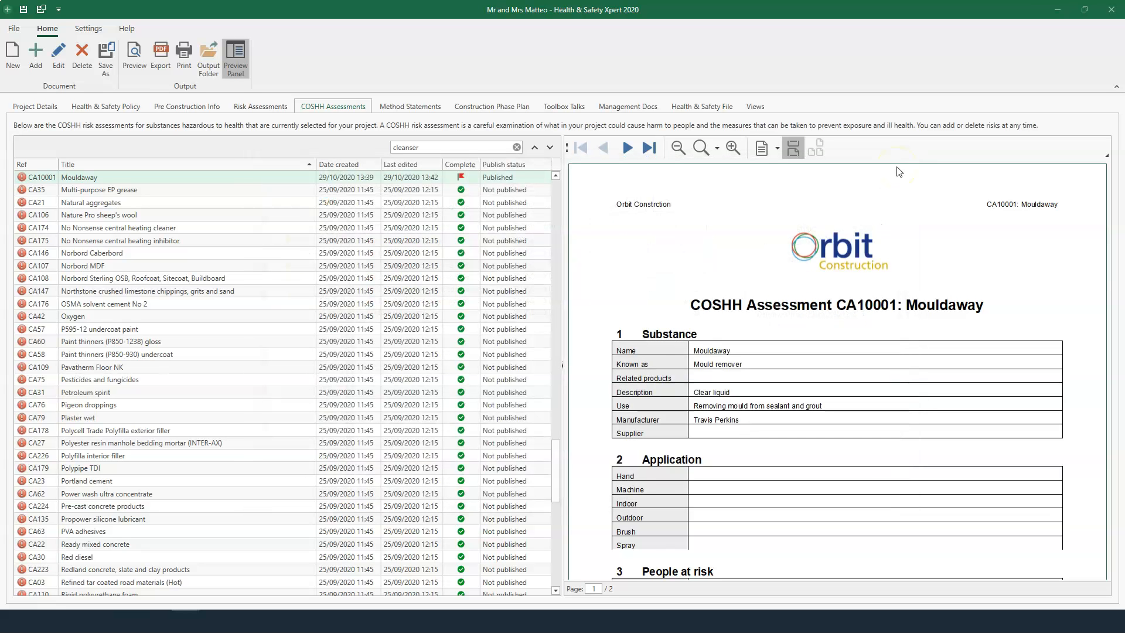
- Set up printing of the Mouldaway assessment and the HS02 COSHH assessment request on the HP Deskjet 1510 series
left_click(190, 75)
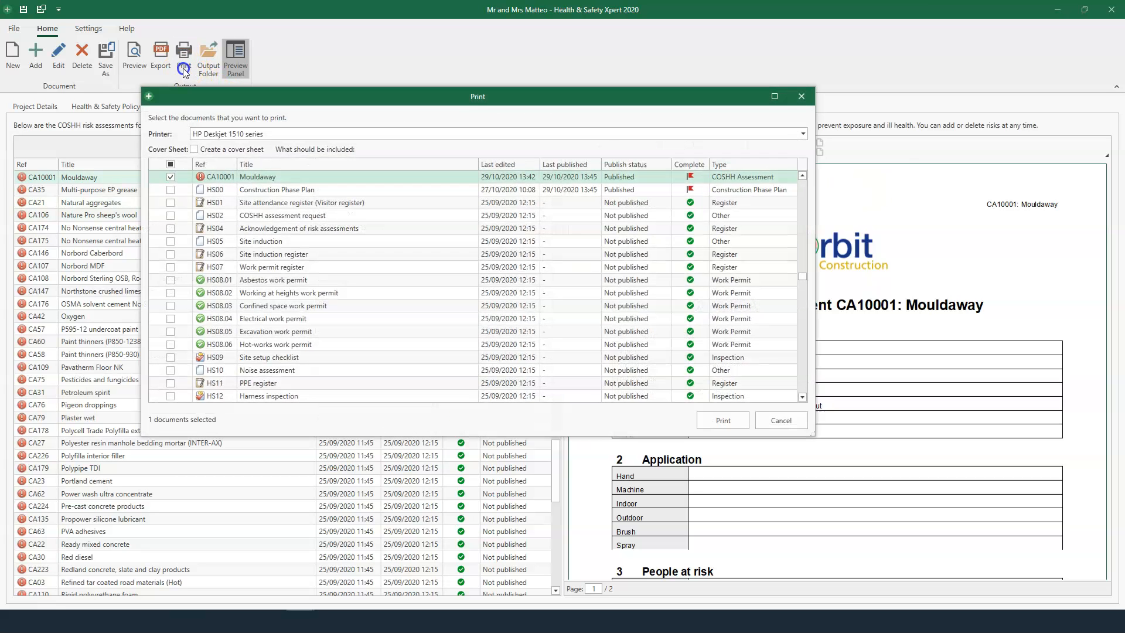
left_click(273, 134)
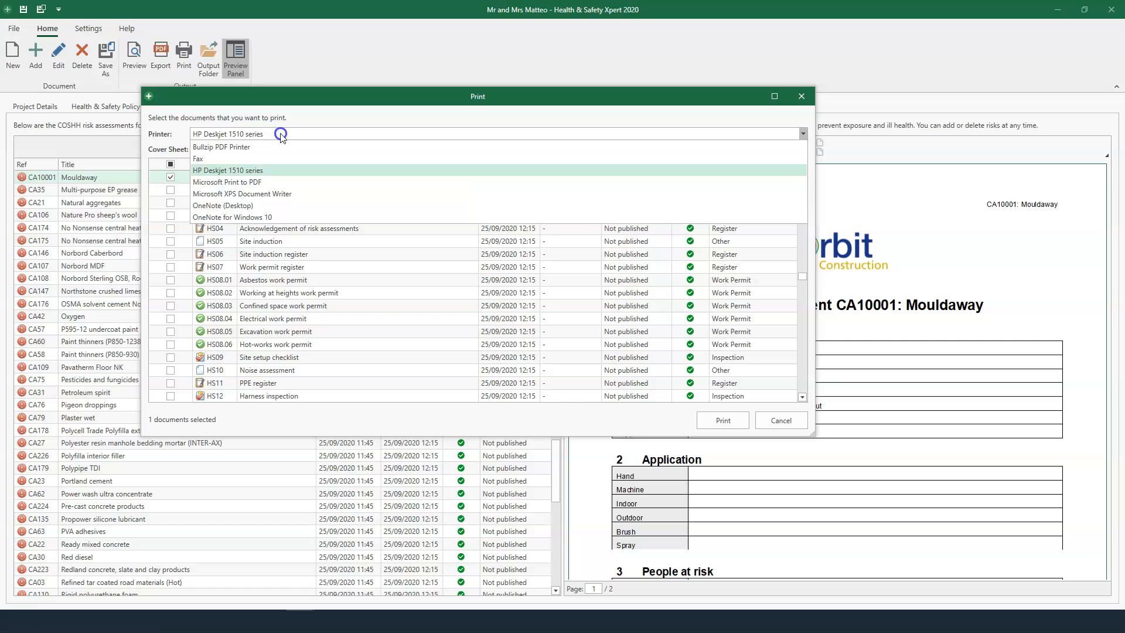
left_click(278, 170)
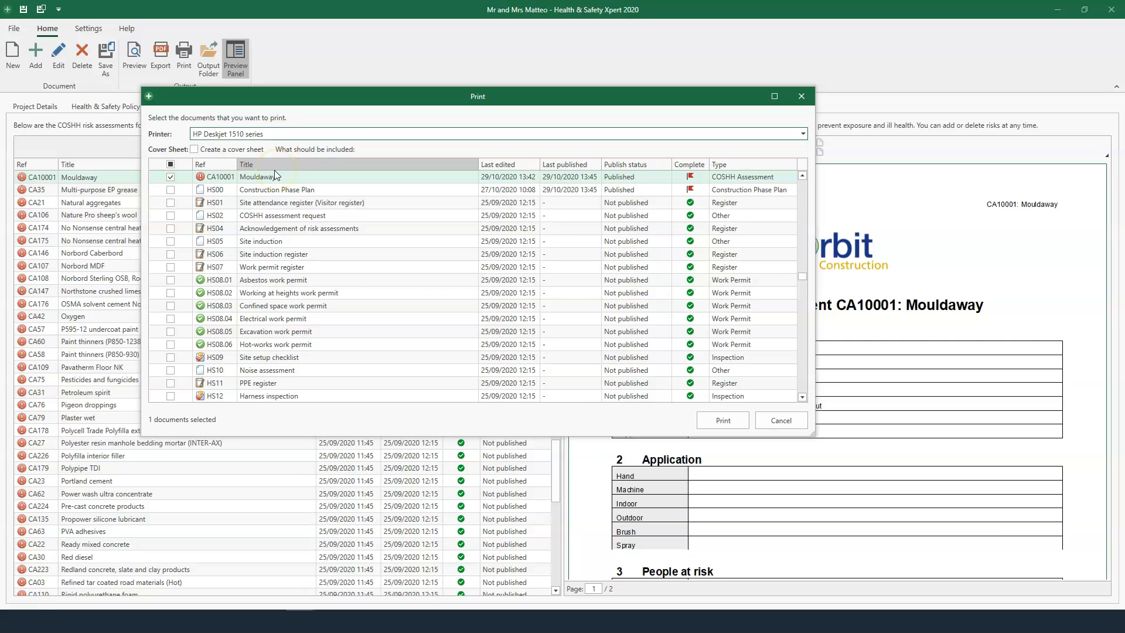
left_click(195, 150)
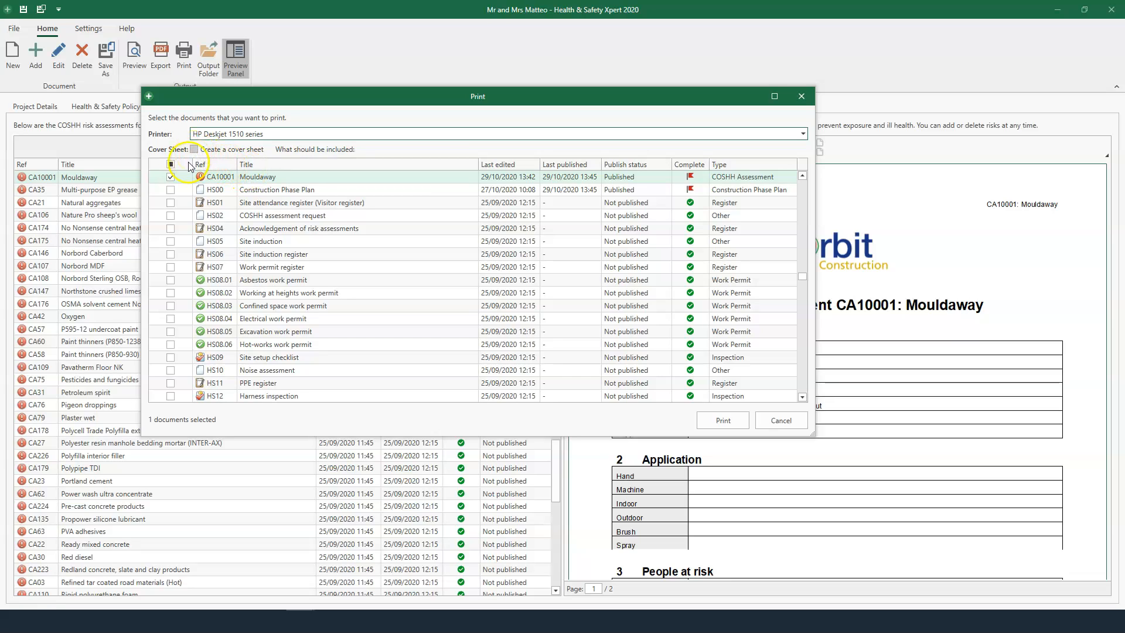
left_click(171, 216)
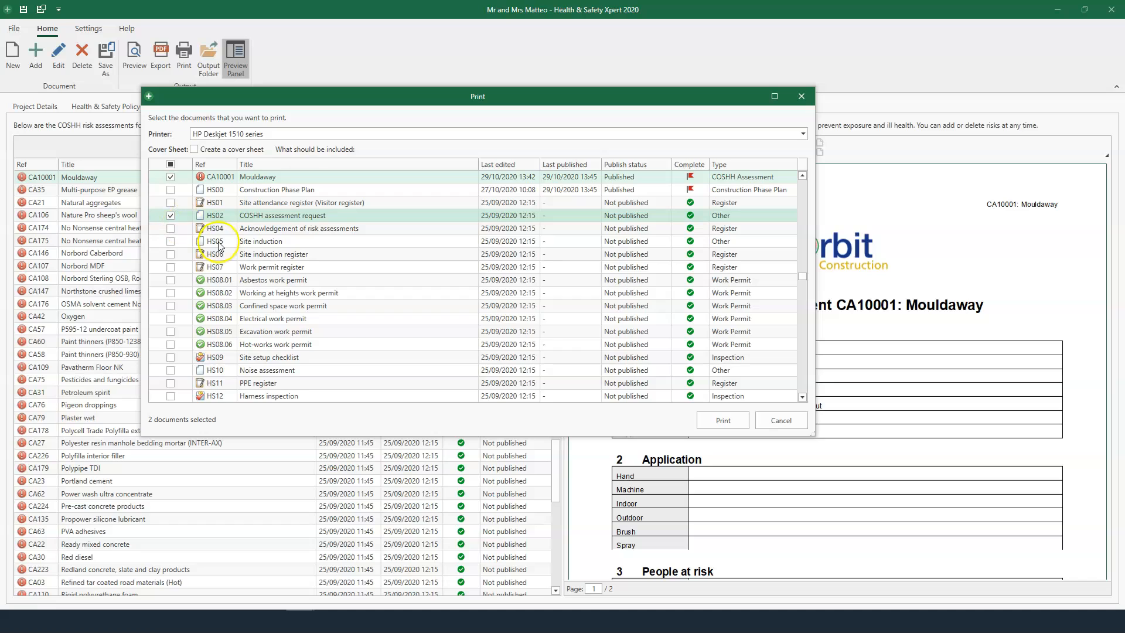